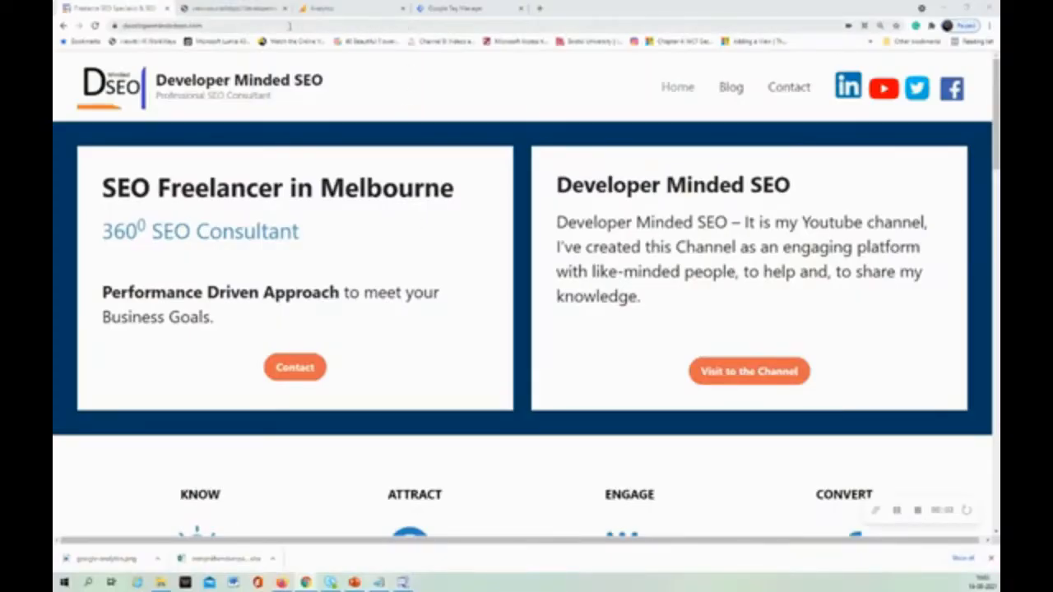
Search the website's page source for "ua" to check for Universal Analytics code.
left_click(254, 8)
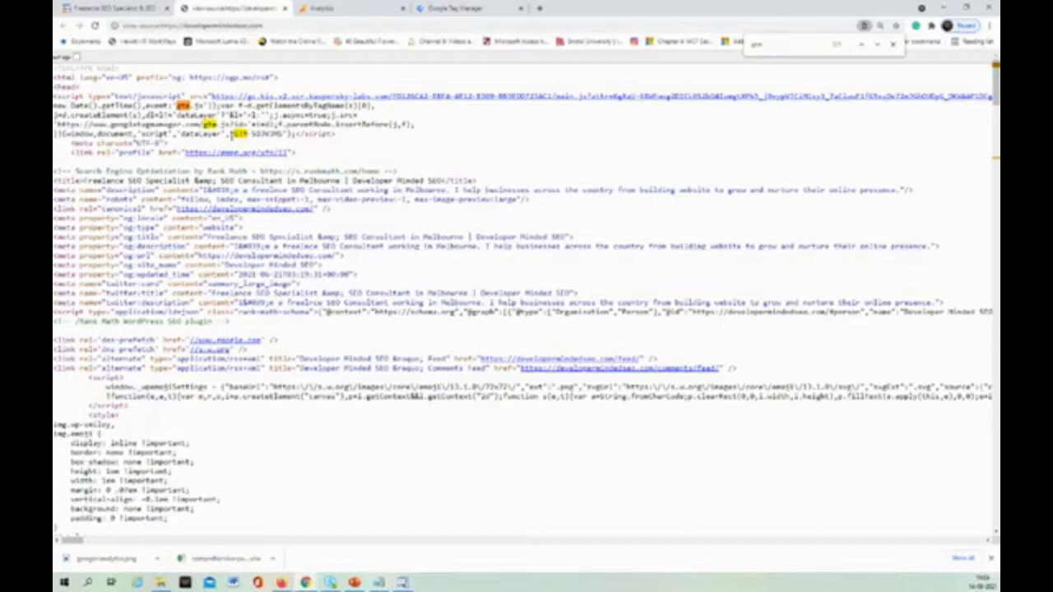
key("ctrl+f")
type(".")
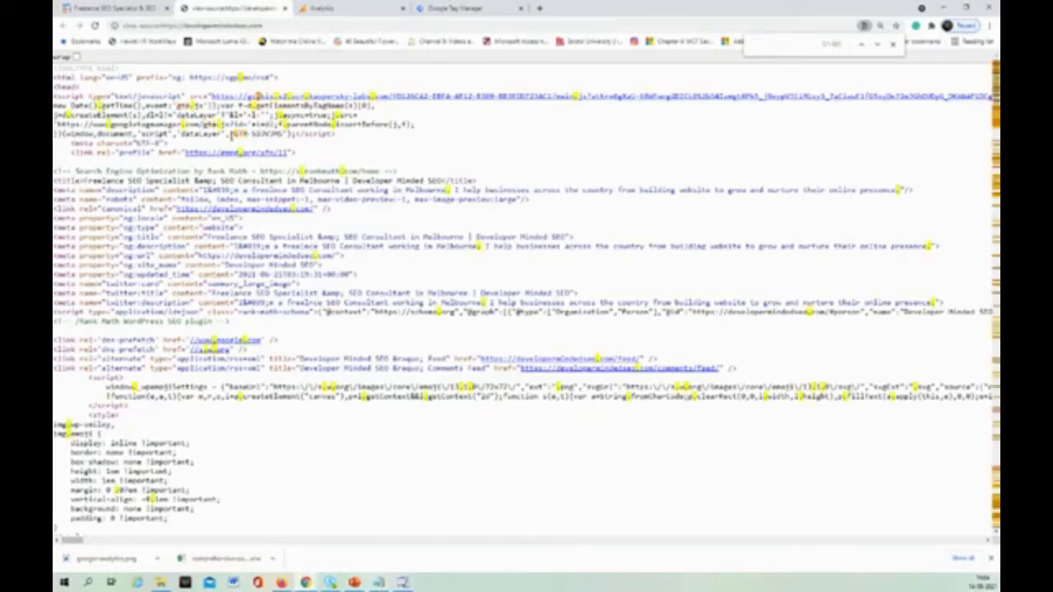
type("ua")
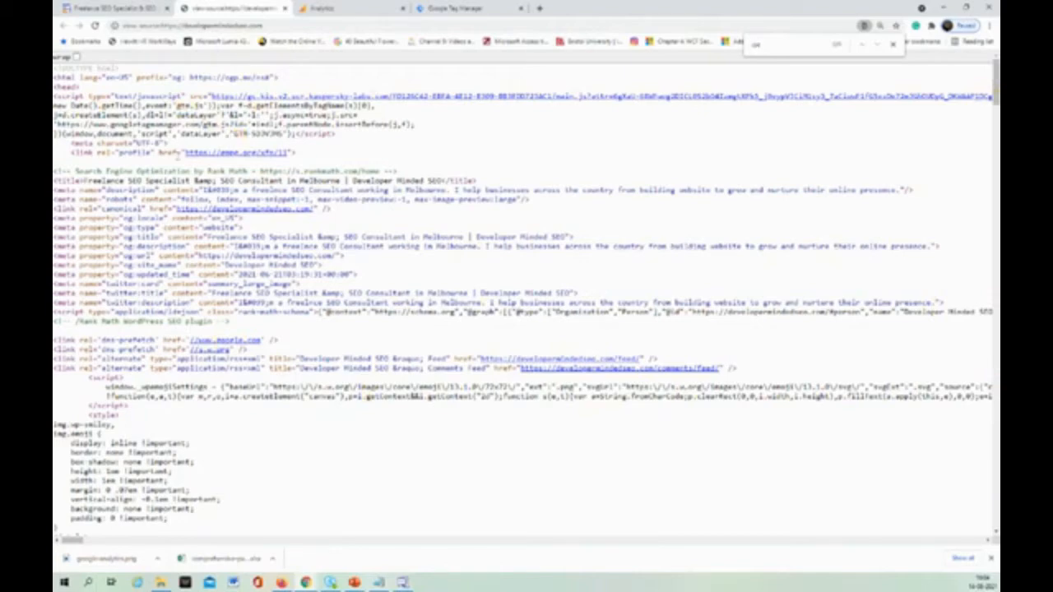
Switch to Google Analytics, dismiss the audiences notice and open the property's Tracking Code page in the admin settings.
left_click(357, 12)
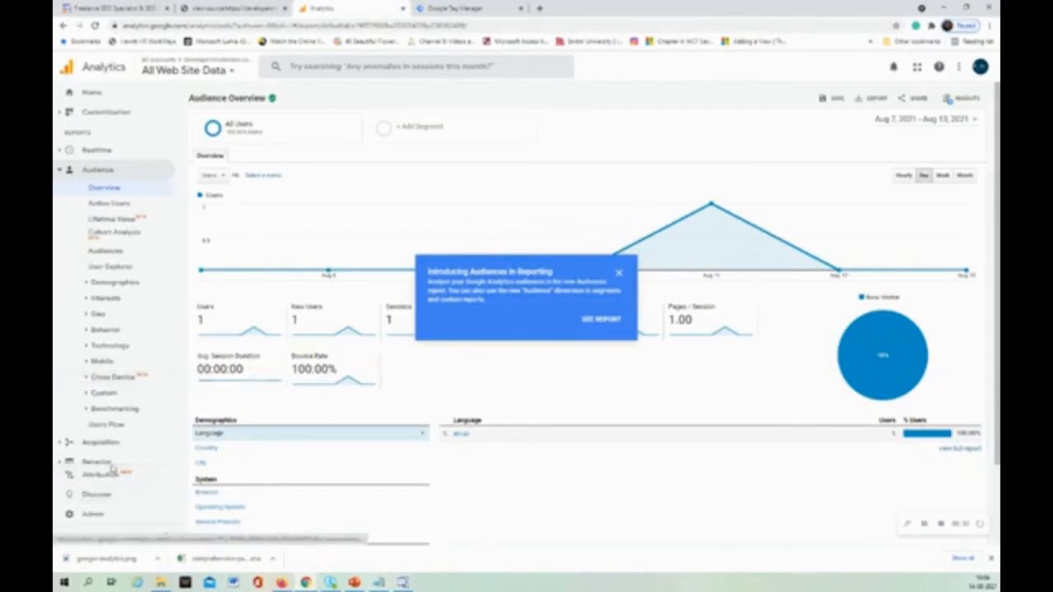
scroll(138, 420, "down", 1)
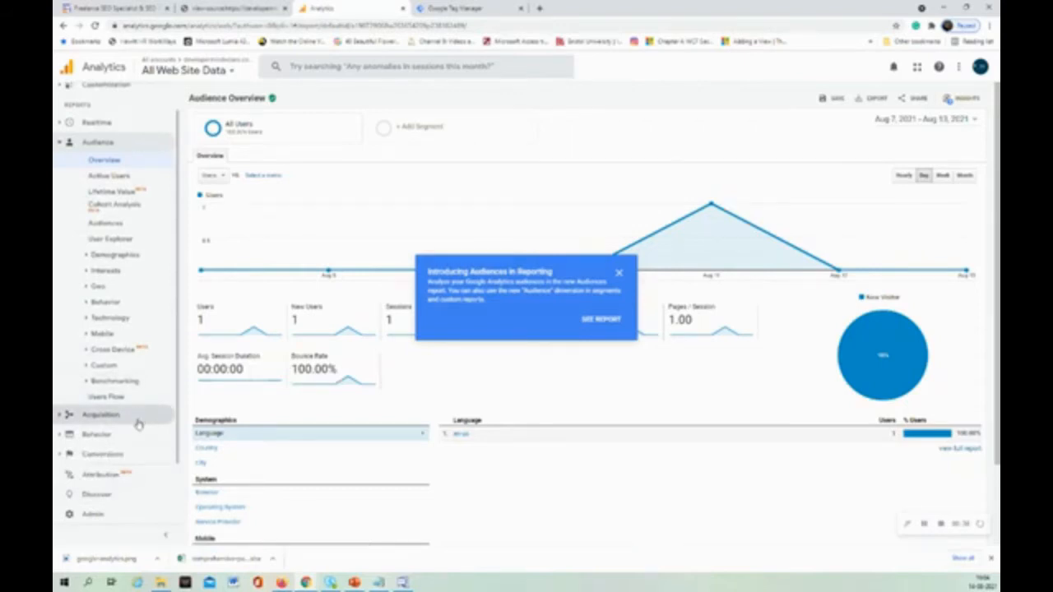
left_click(119, 522)
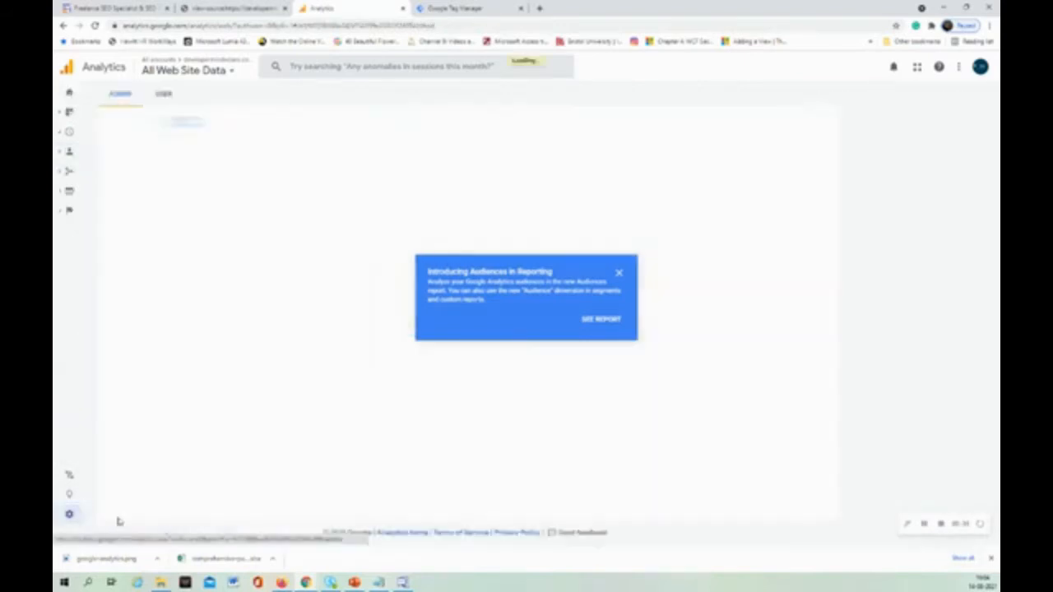
left_click(616, 274)
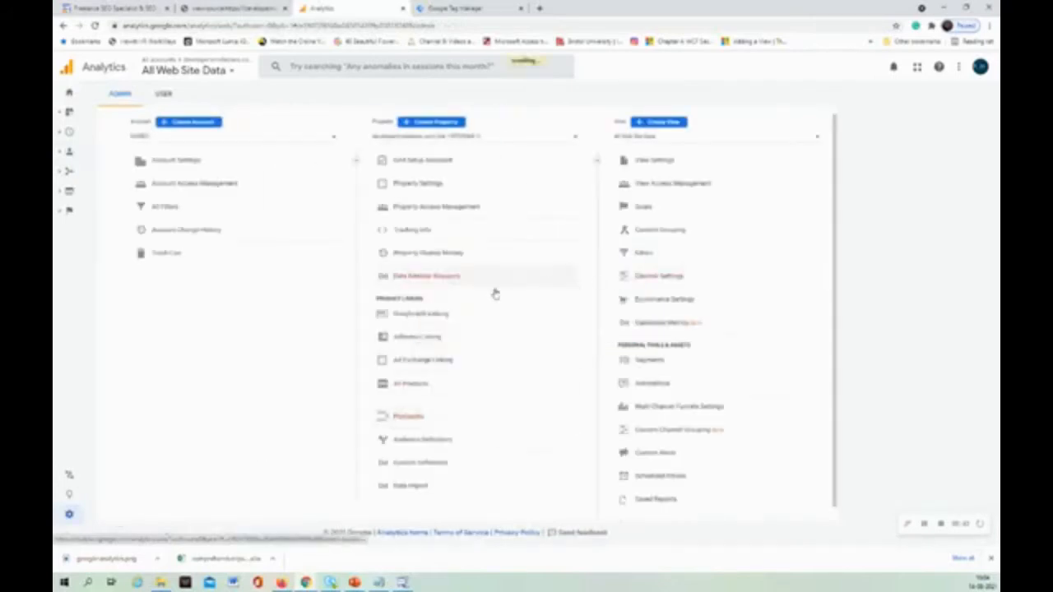
left_click(475, 237)
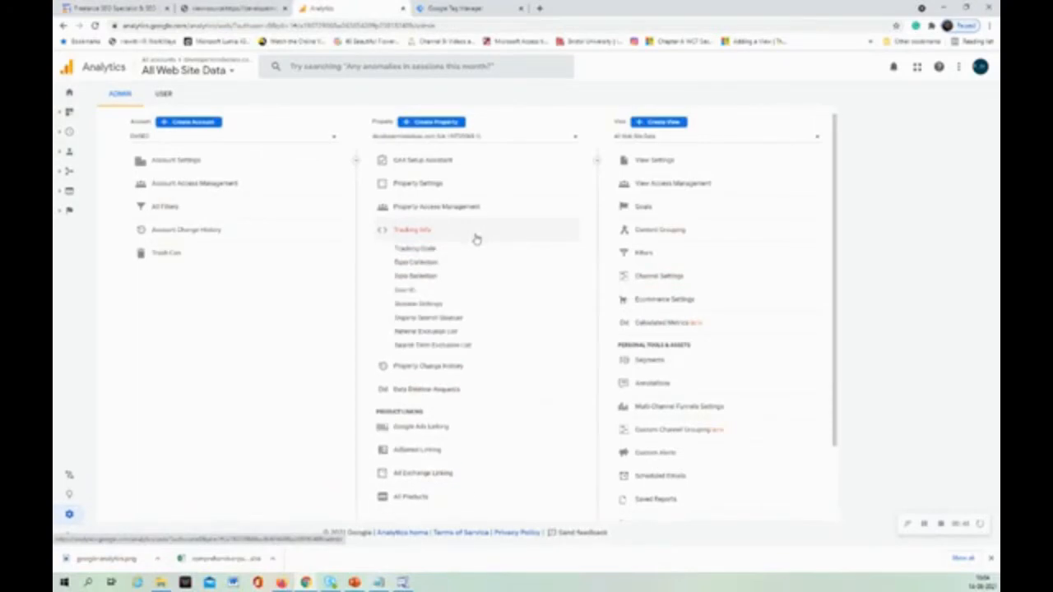
left_click(468, 247)
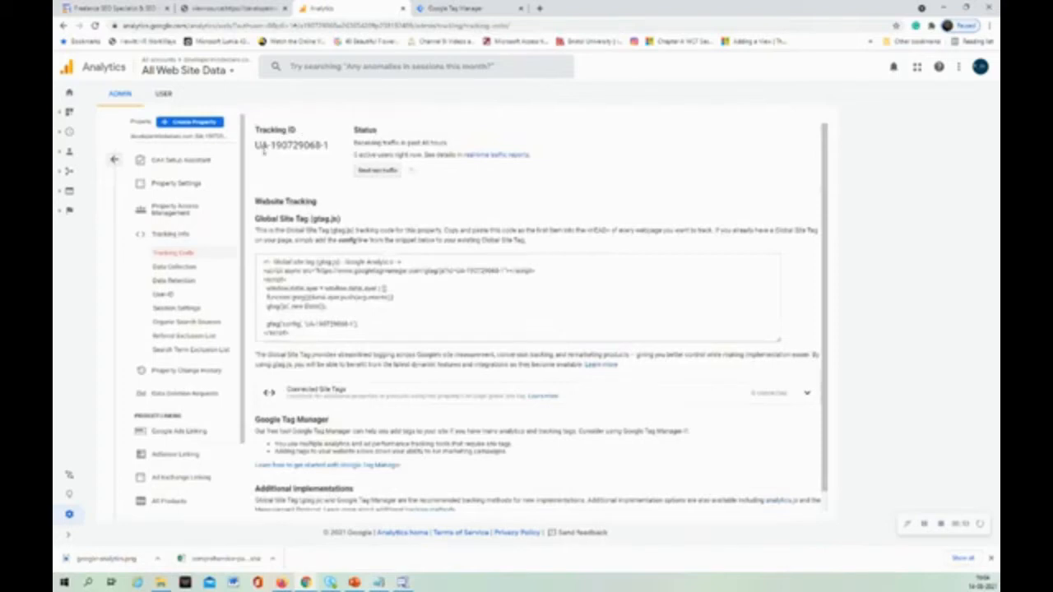
Copy the property's Universal Analytics tracking ID.
left_click_drag(255, 145, 344, 148)
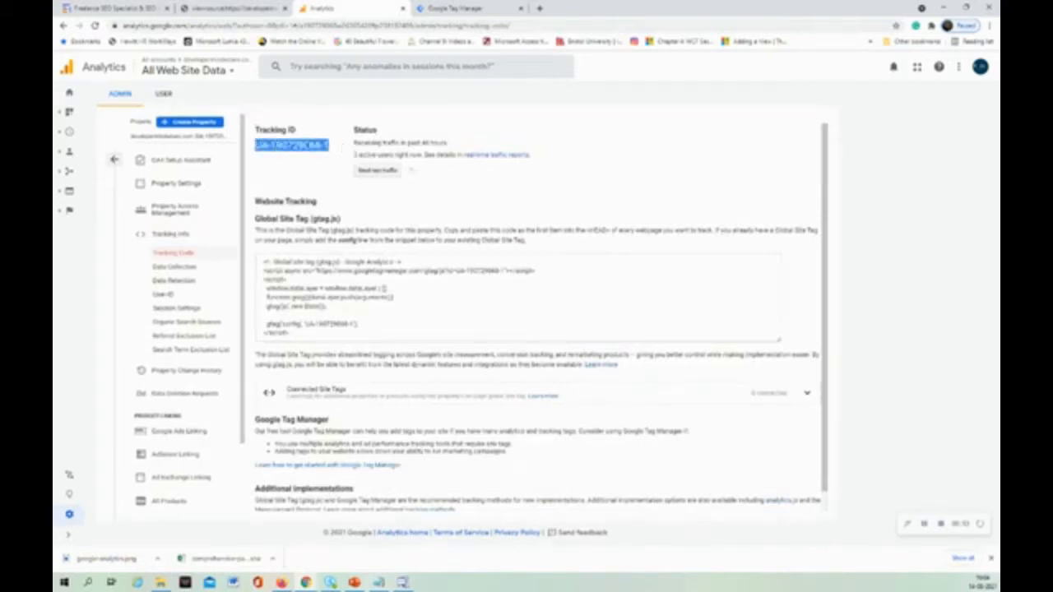
right_click(307, 146)
left_click(314, 156)
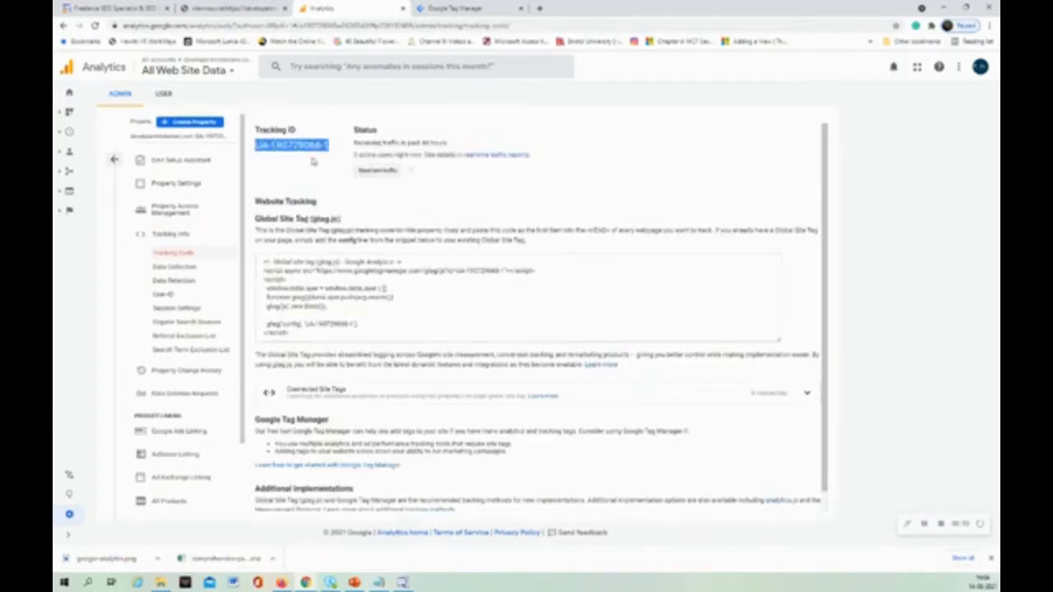
Switch to Google Tag Manager, open the developermindedseo.com container and start a new tag.
left_click(458, 10)
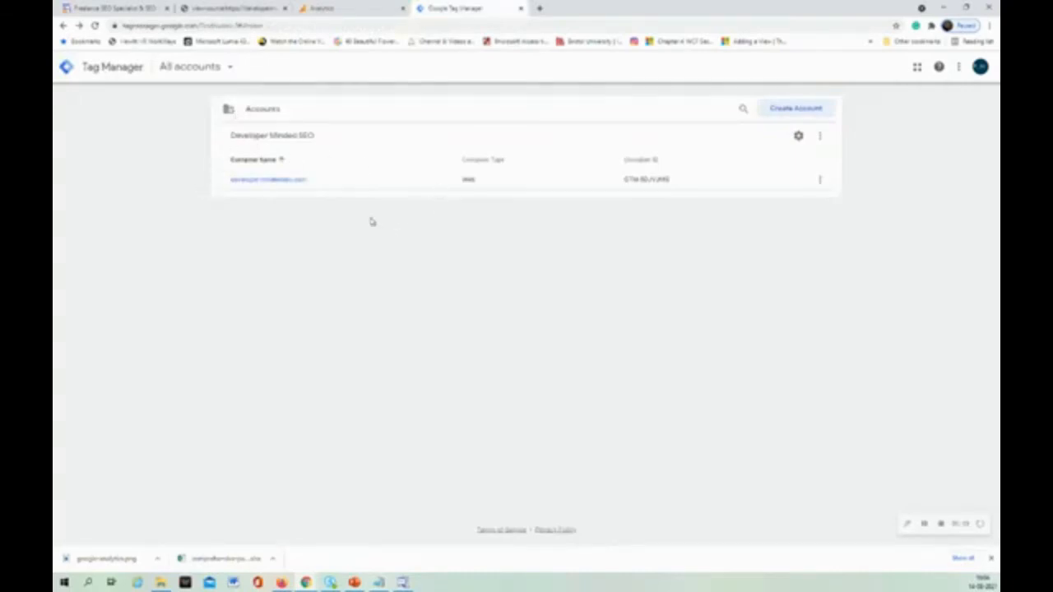
left_click(289, 181)
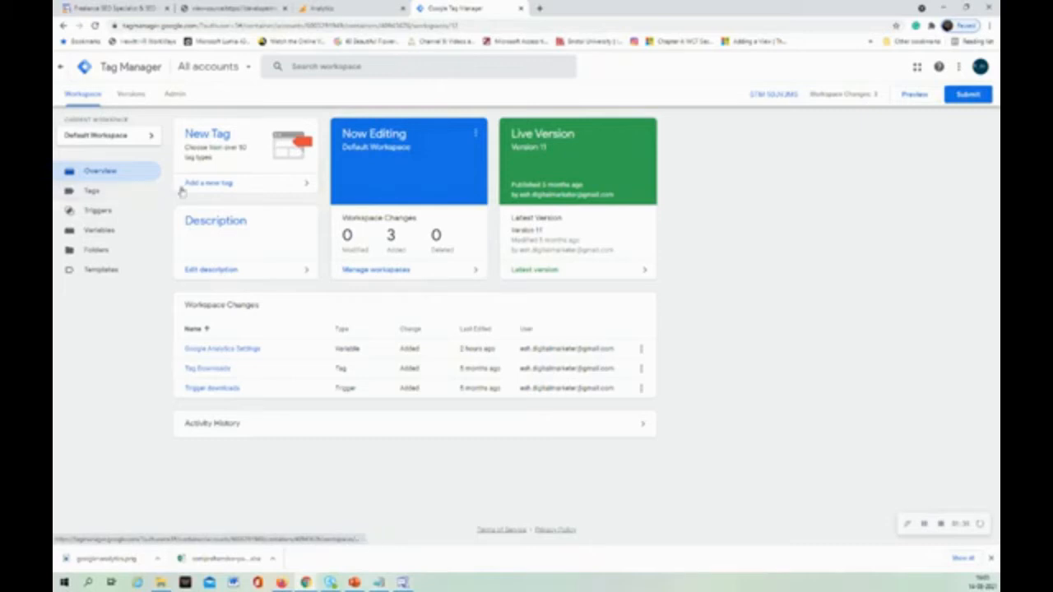
left_click(211, 184)
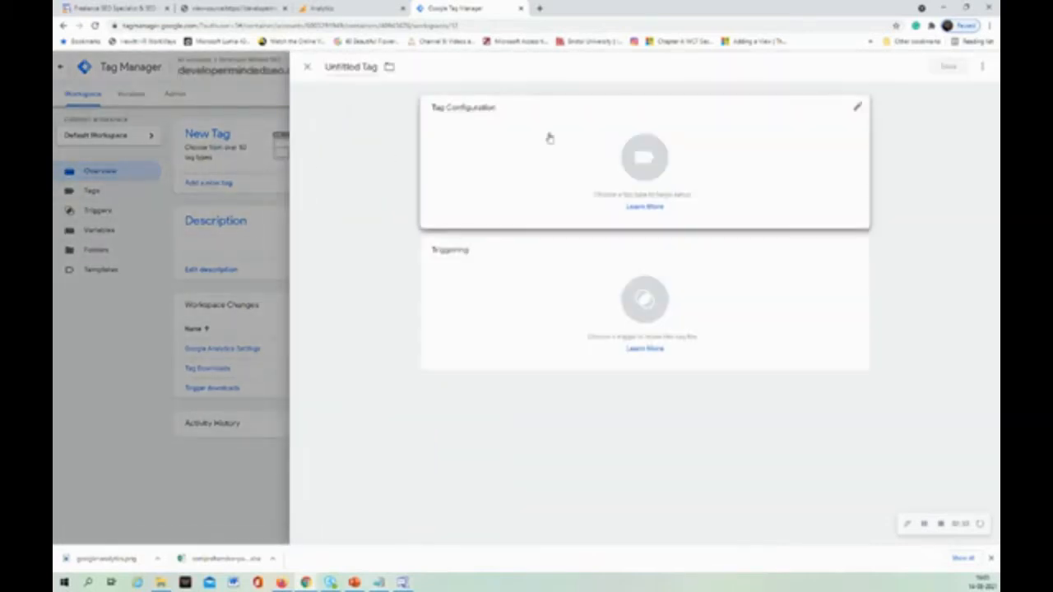
Name the new tag "Universal Google Analytics Tag".
double_click(348, 69)
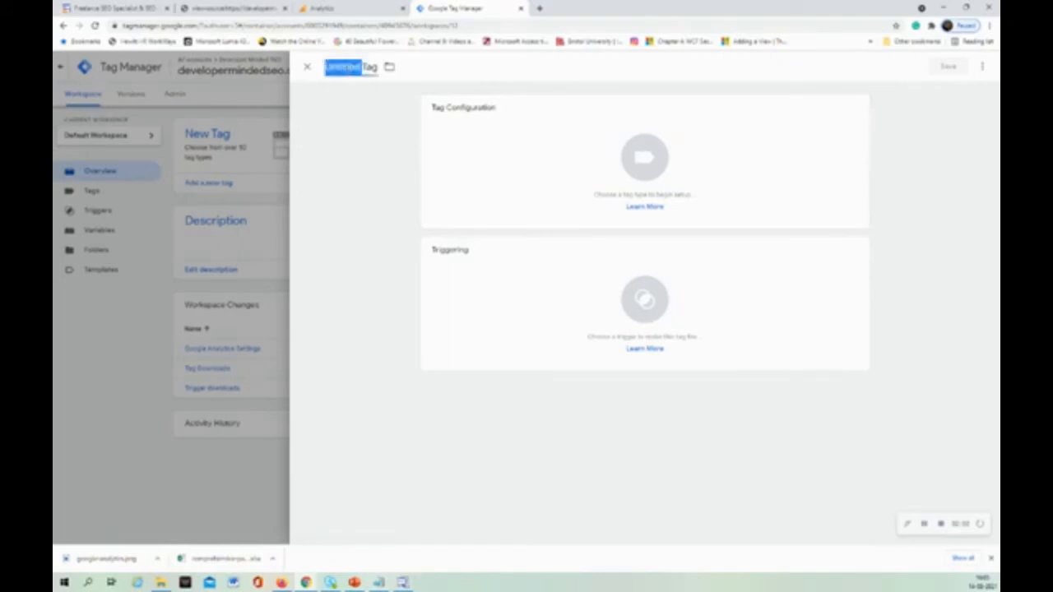
type("U")
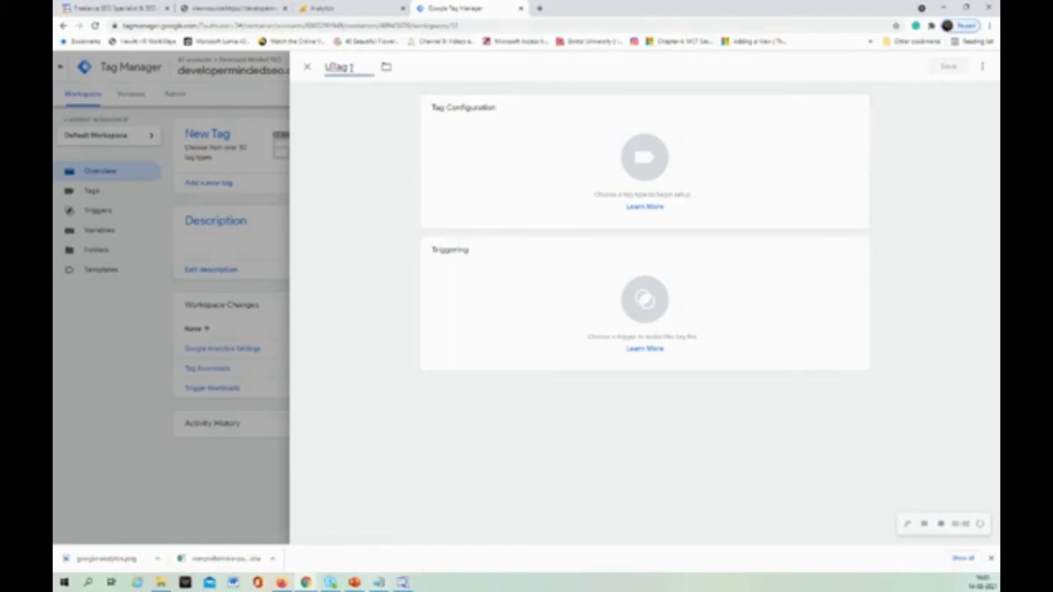
type("niversal G")
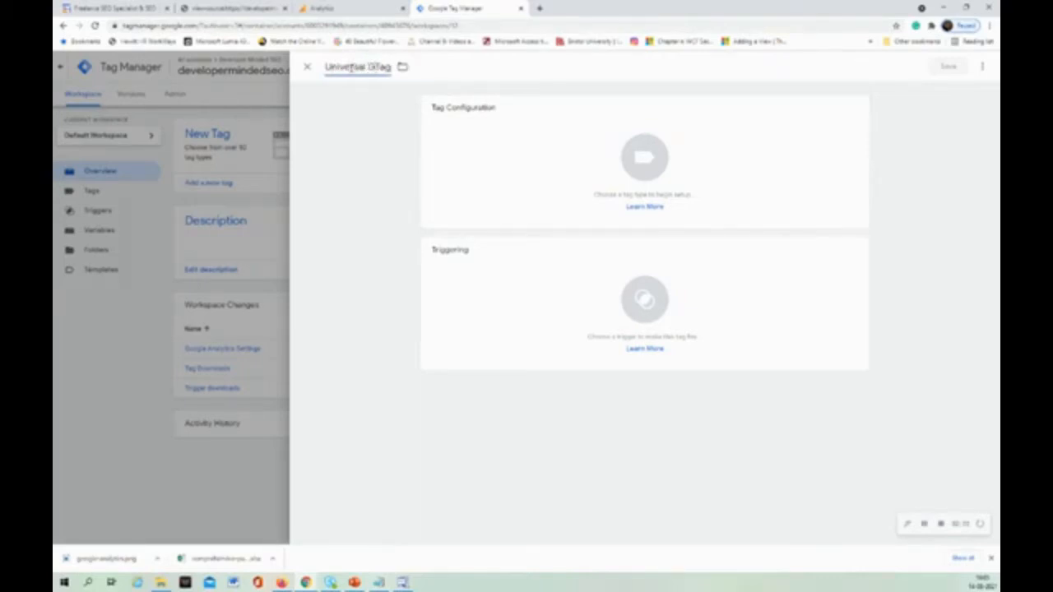
type("oogle Ana")
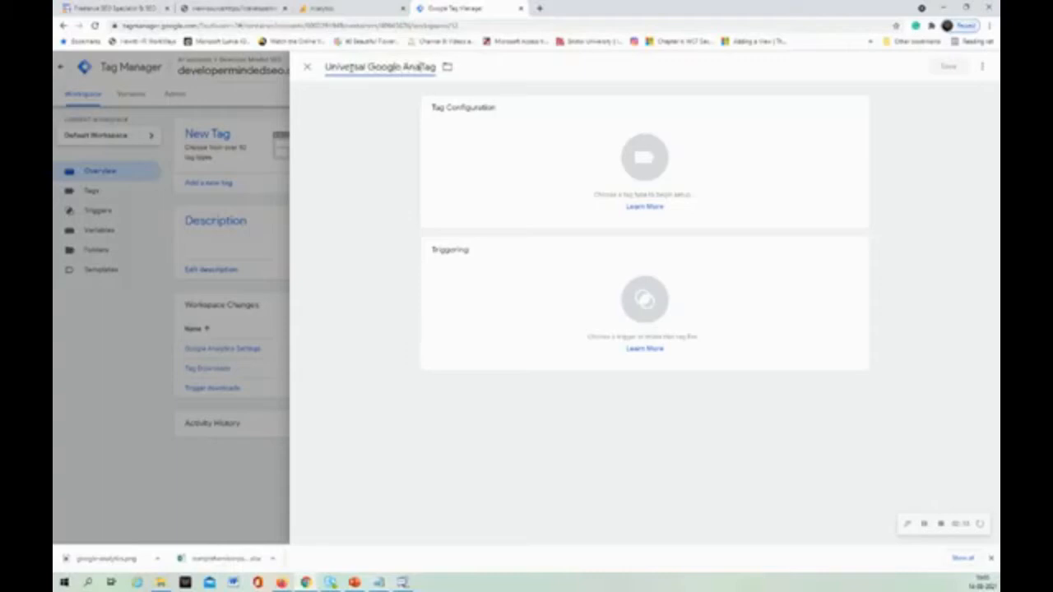
type("lytics")
Configure the tag as Google Analytics: Universal Analytics with track type Page View and the {{Google Analytics Settings}} variable.
left_click(481, 153)
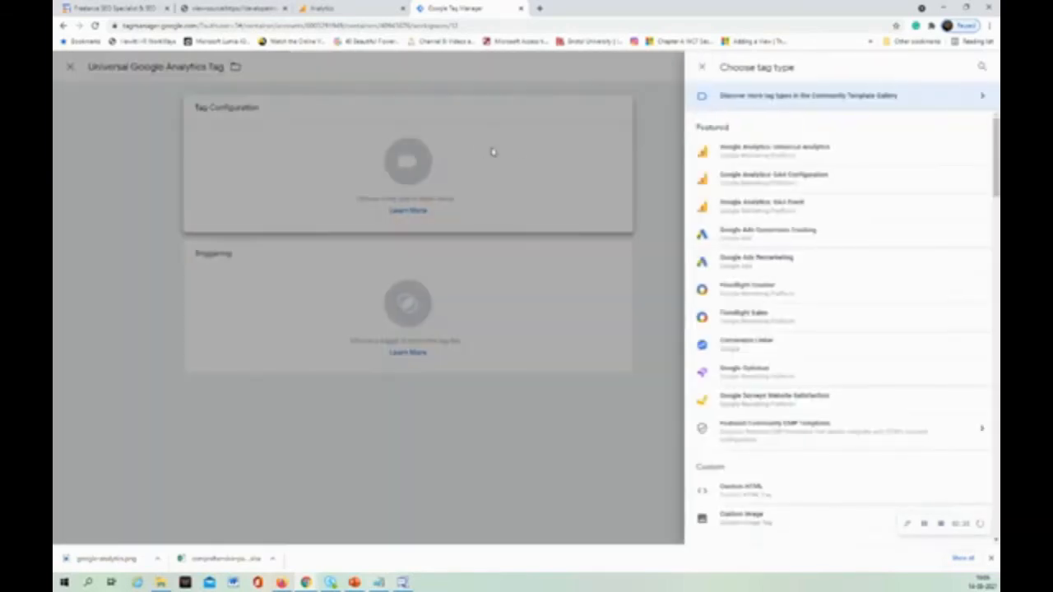
left_click(737, 157)
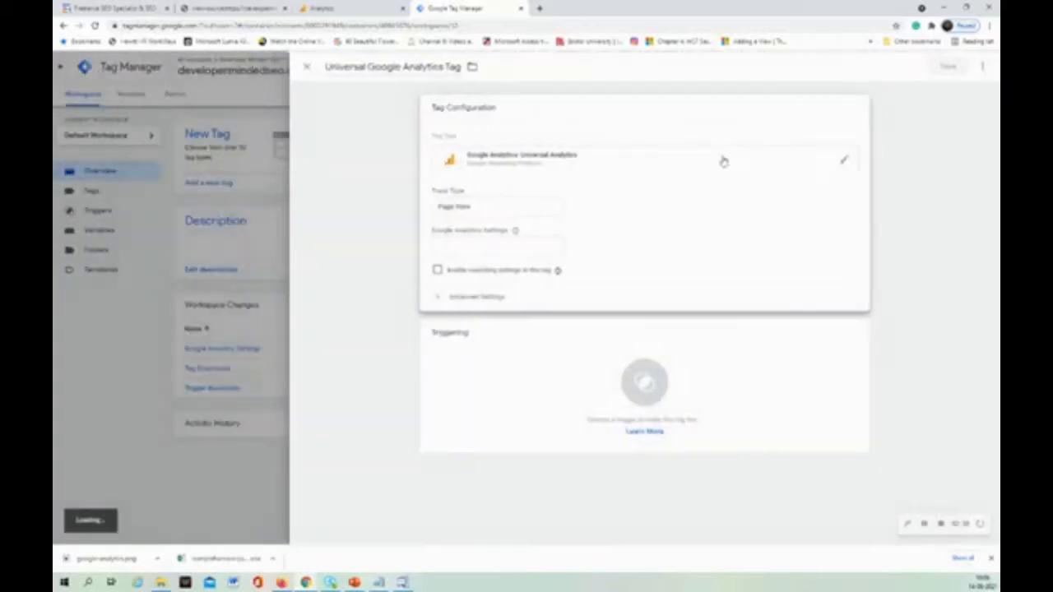
left_click(463, 211)
left_click(465, 217)
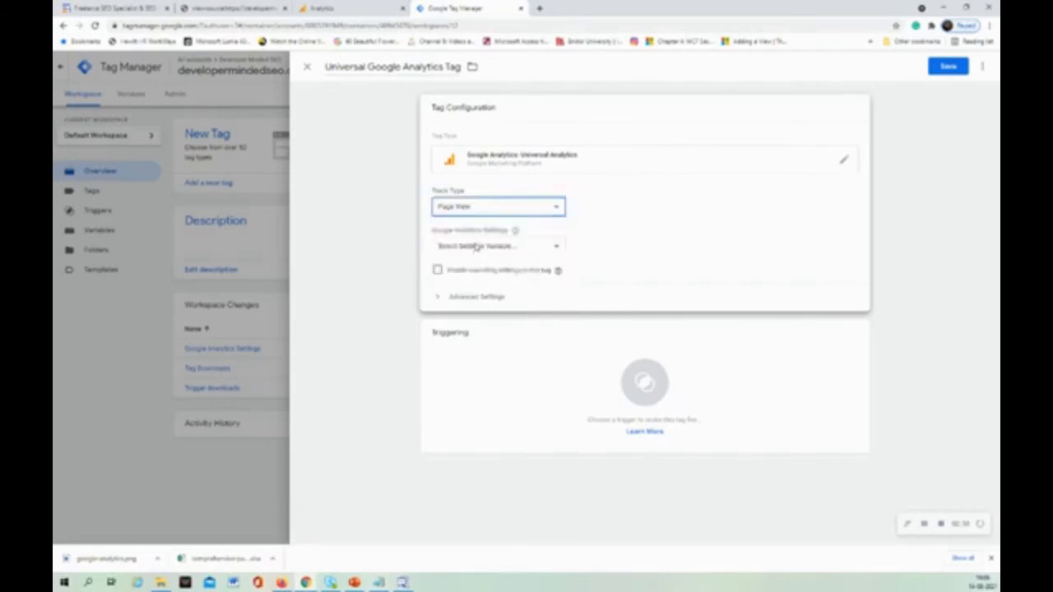
left_click(477, 248)
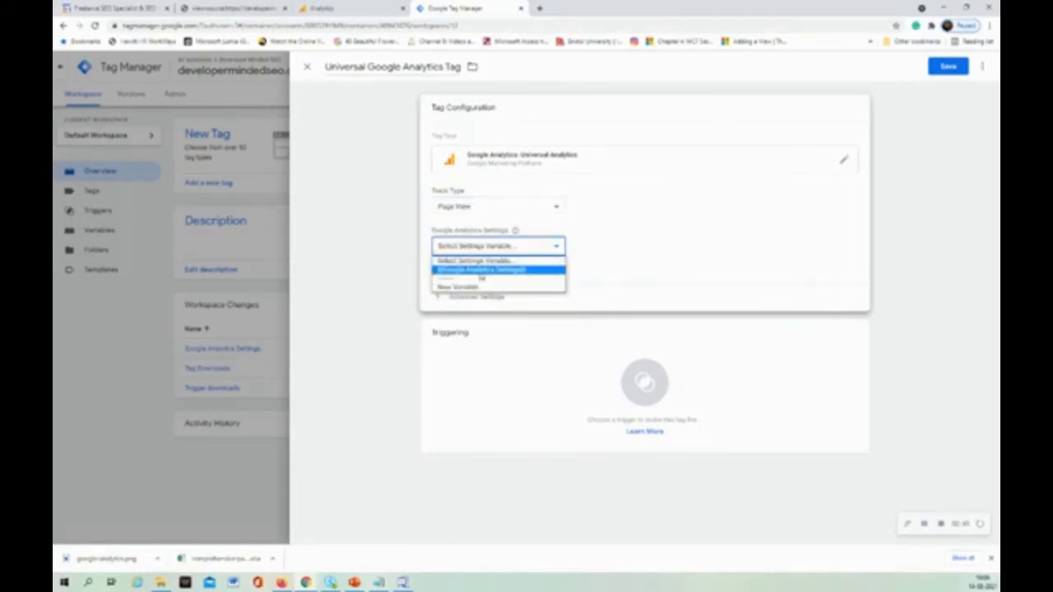
left_click(457, 275)
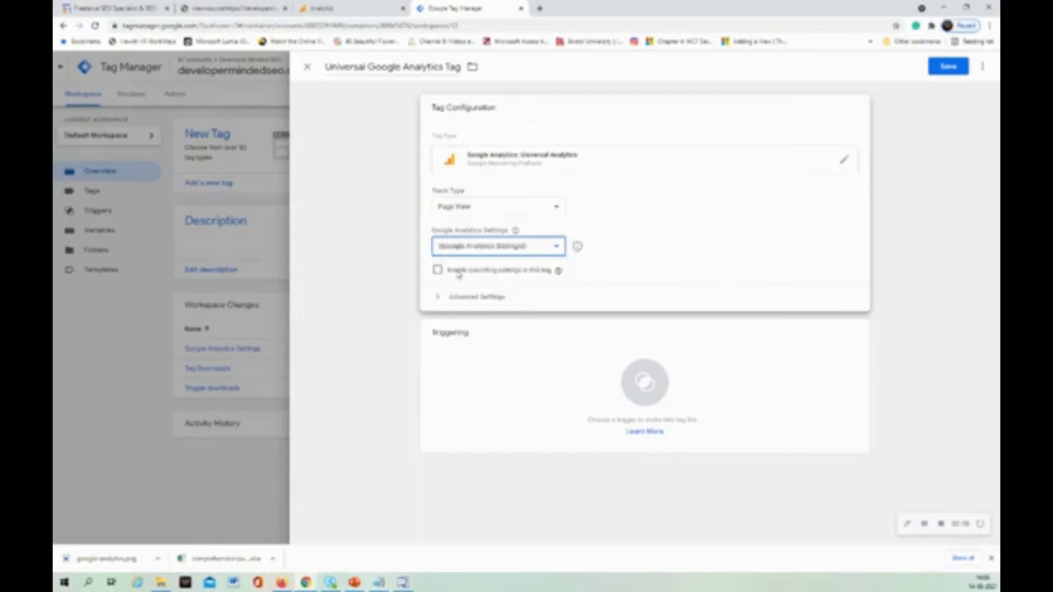
Draft a new Google Analytics Settings variable with the copied tracking ID and discard it without saving.
left_click(500, 249)
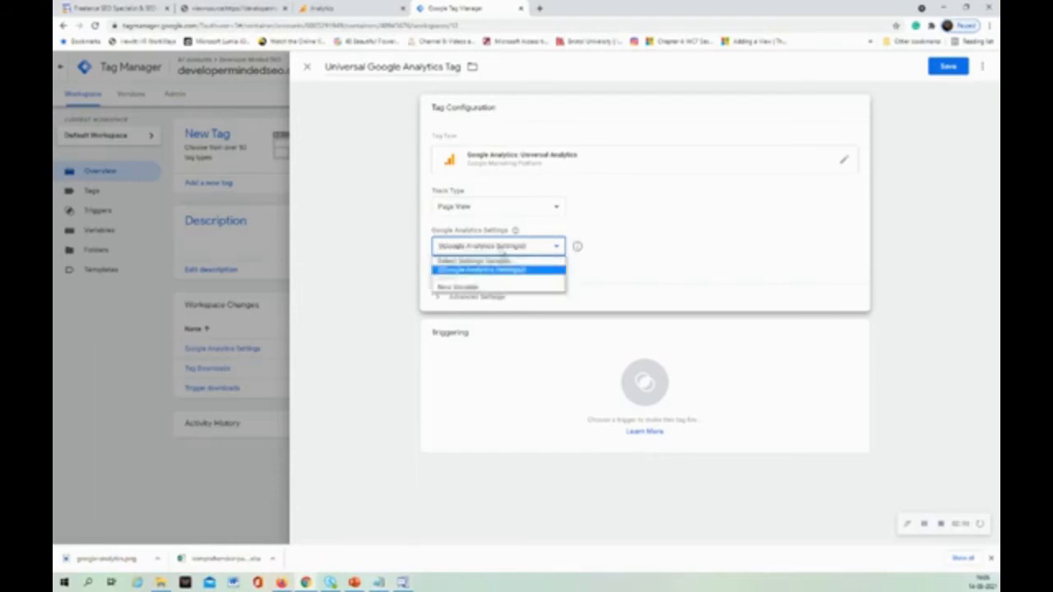
left_click(476, 286)
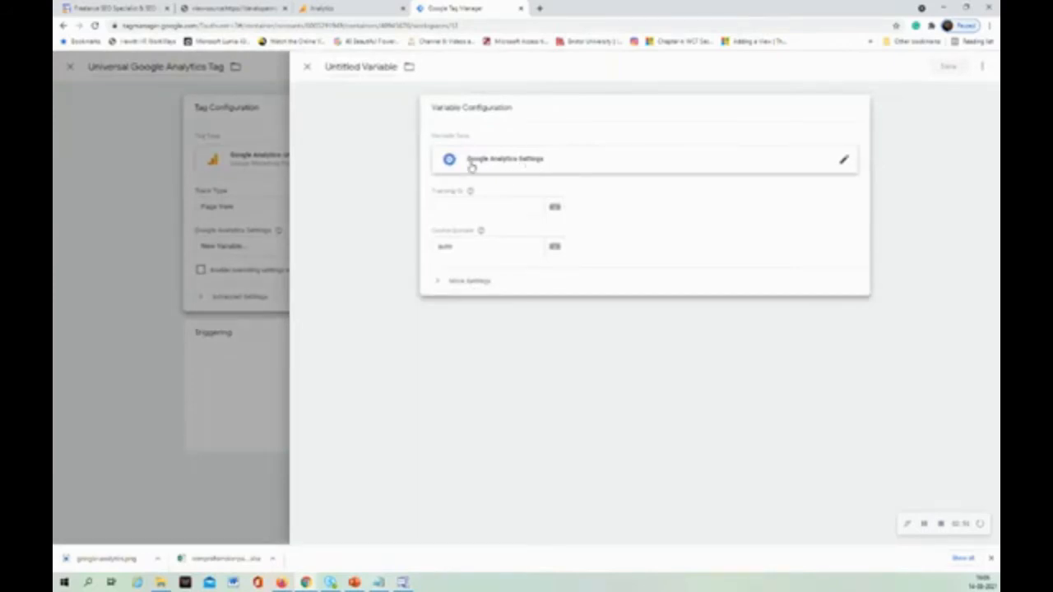
left_click(469, 208)
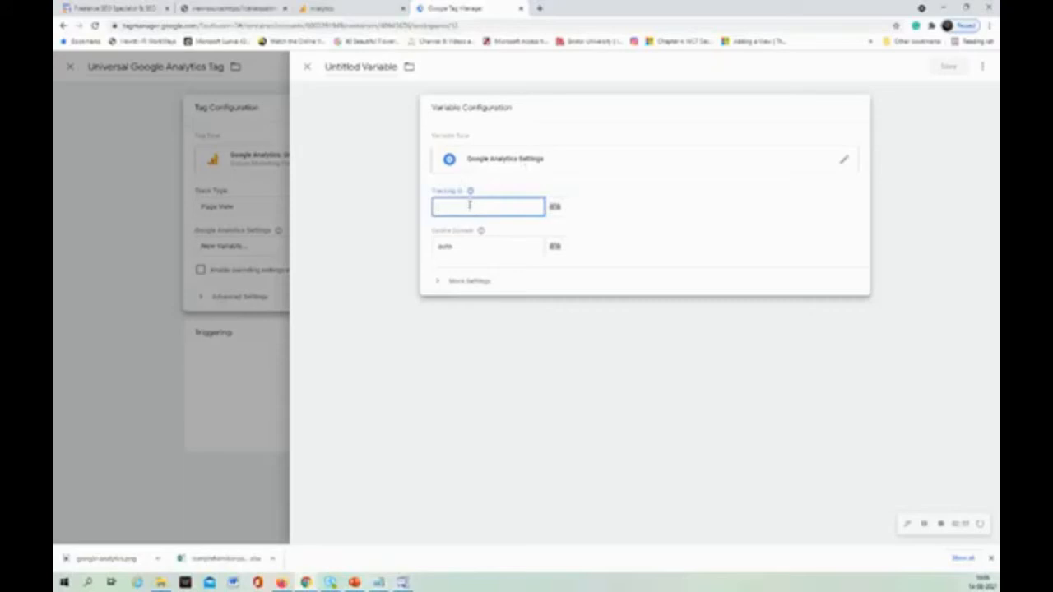
key("ctrl+v")
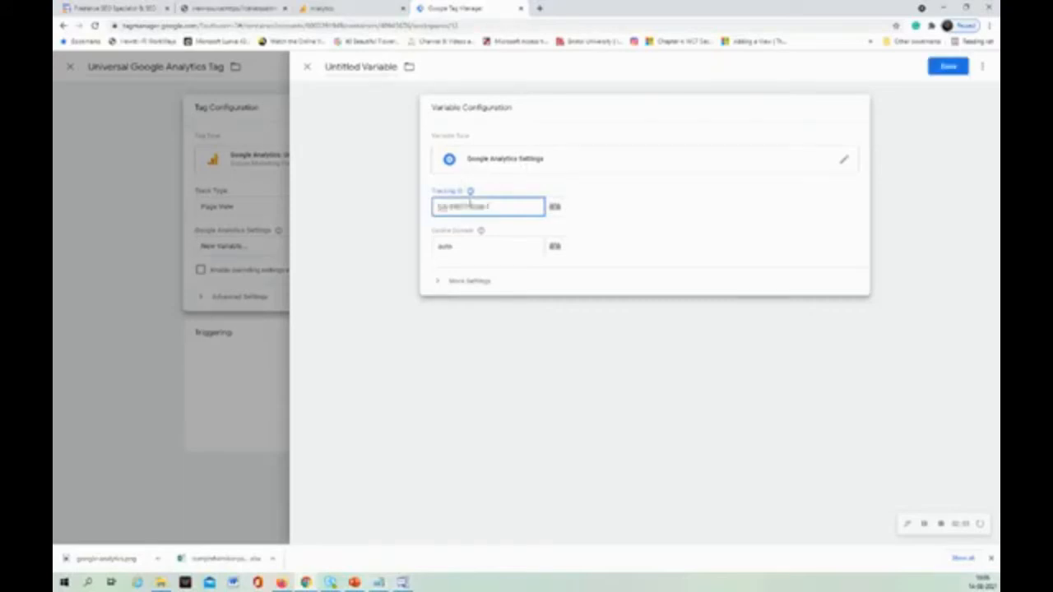
left_click(435, 190)
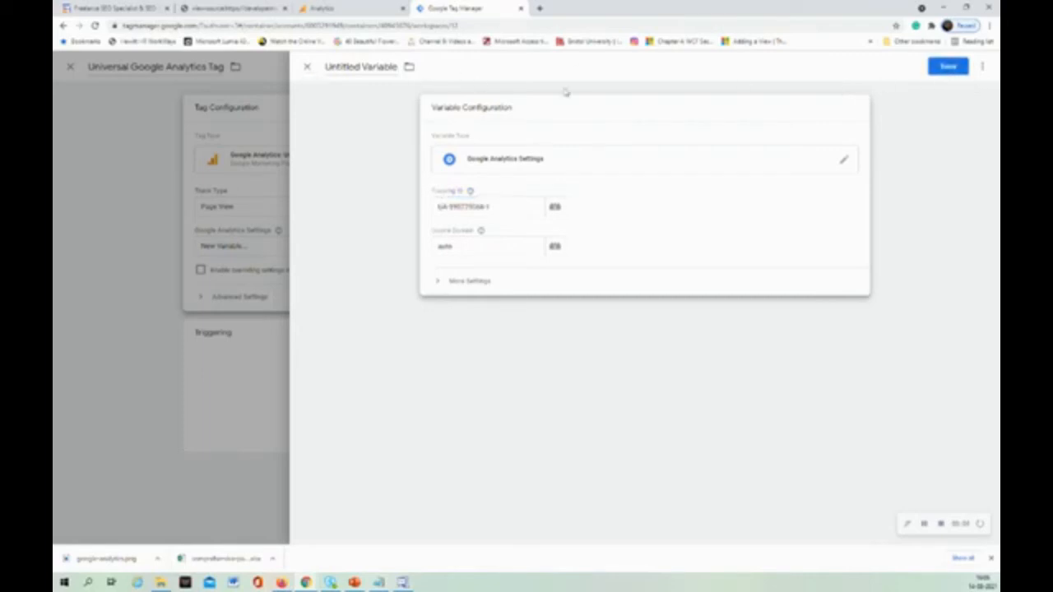
left_click(306, 66)
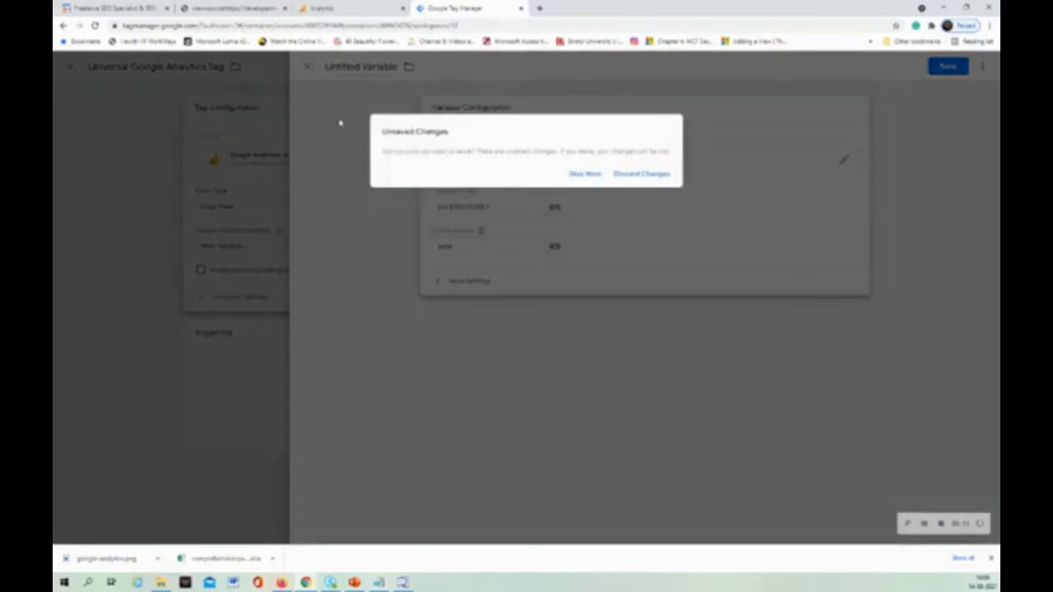
left_click(630, 174)
Choose the existing {{Google Analytics Settings}} variable again for the tag.
mouse_move(552, 269)
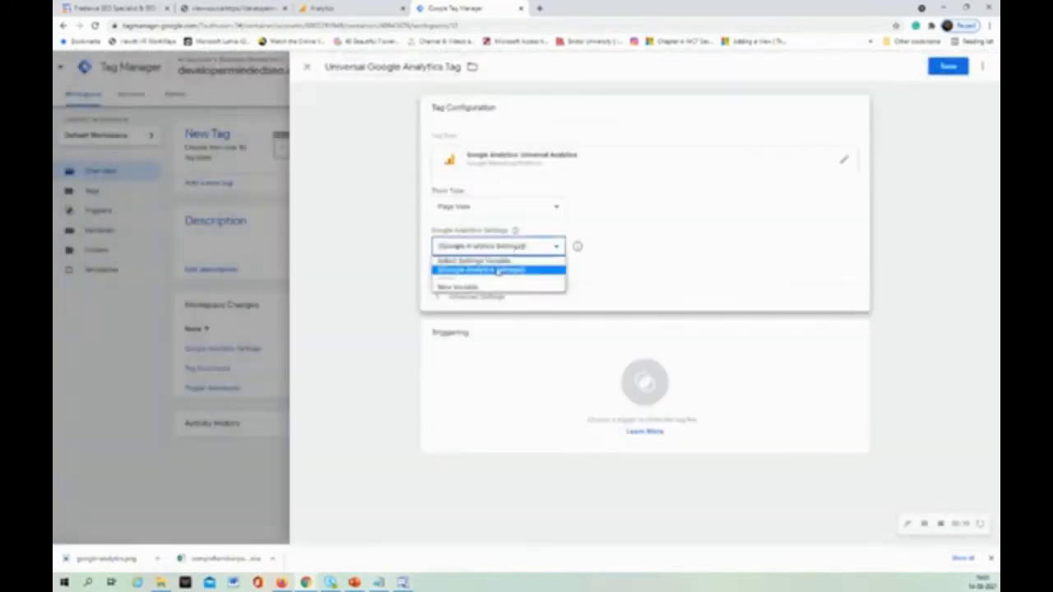
left_click(496, 270)
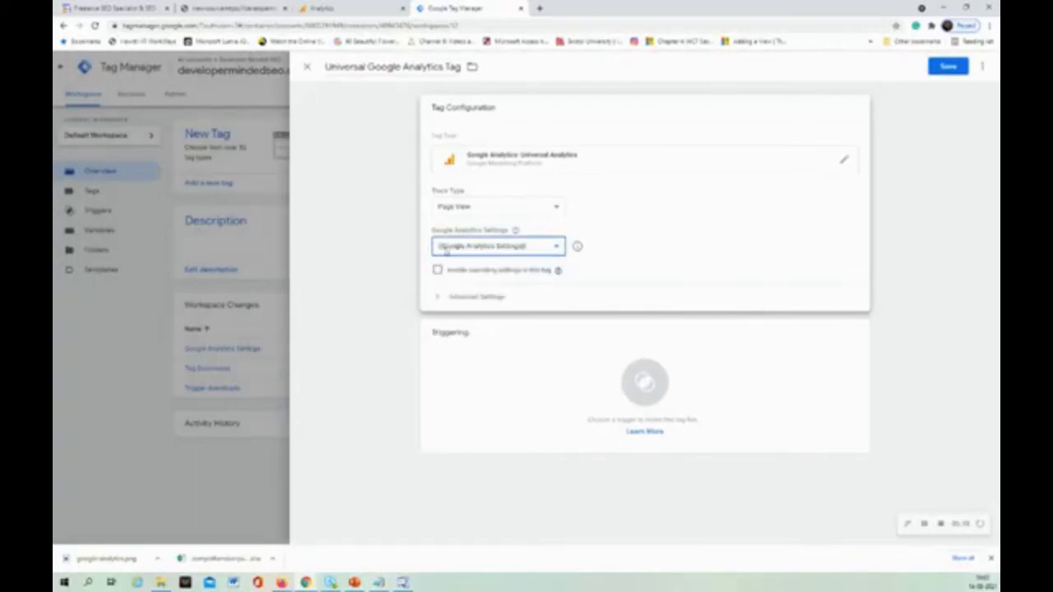
left_click(517, 235)
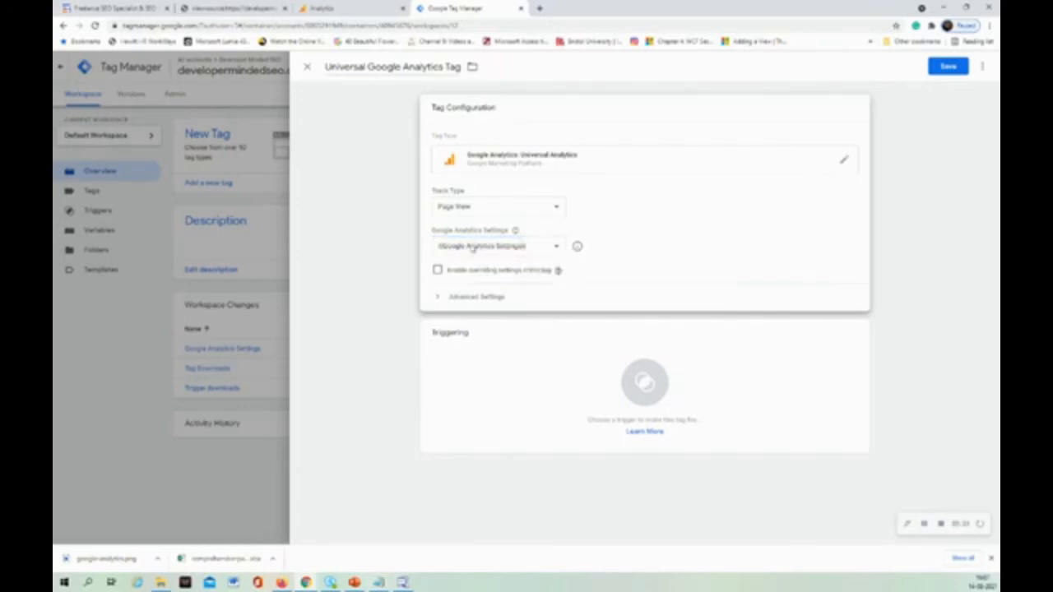
Enable overriding settings in this tag and paste the copied tracking ID as the tag's tracking ID.
left_click(438, 271)
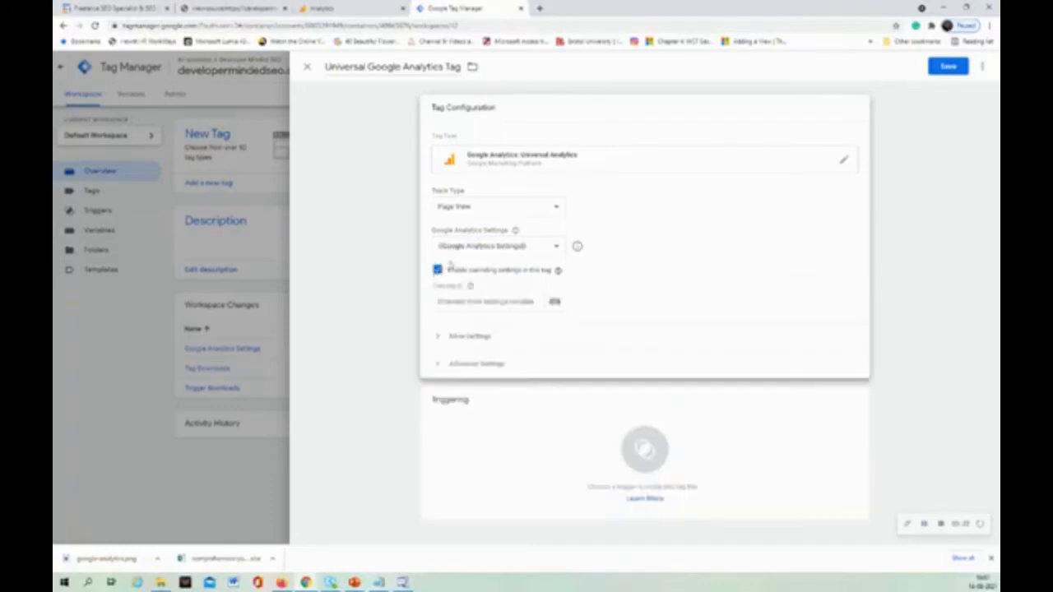
left_click(483, 303)
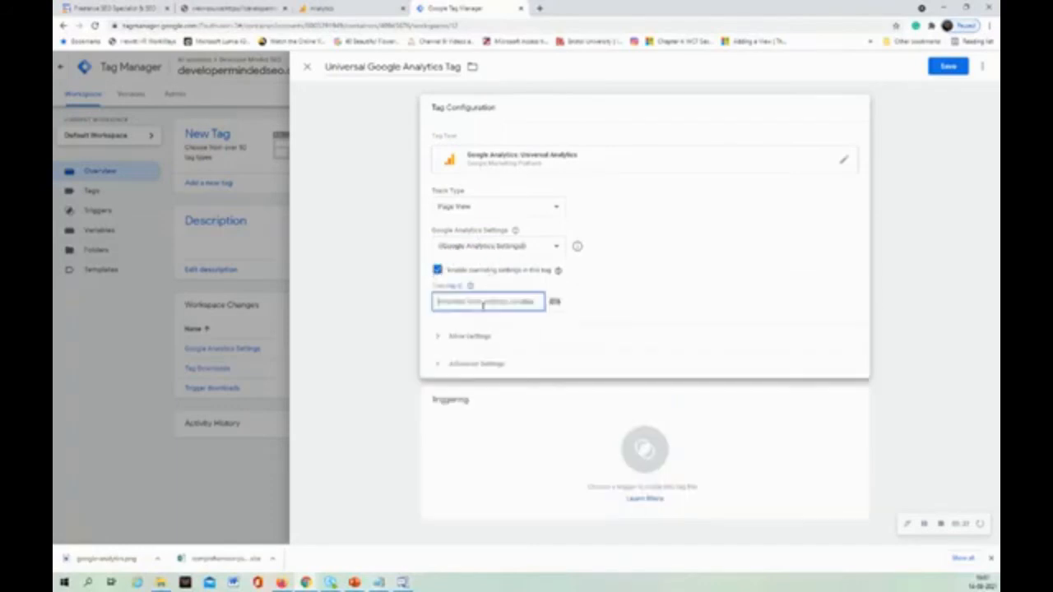
type("UA-99072668-1")
left_click(439, 273)
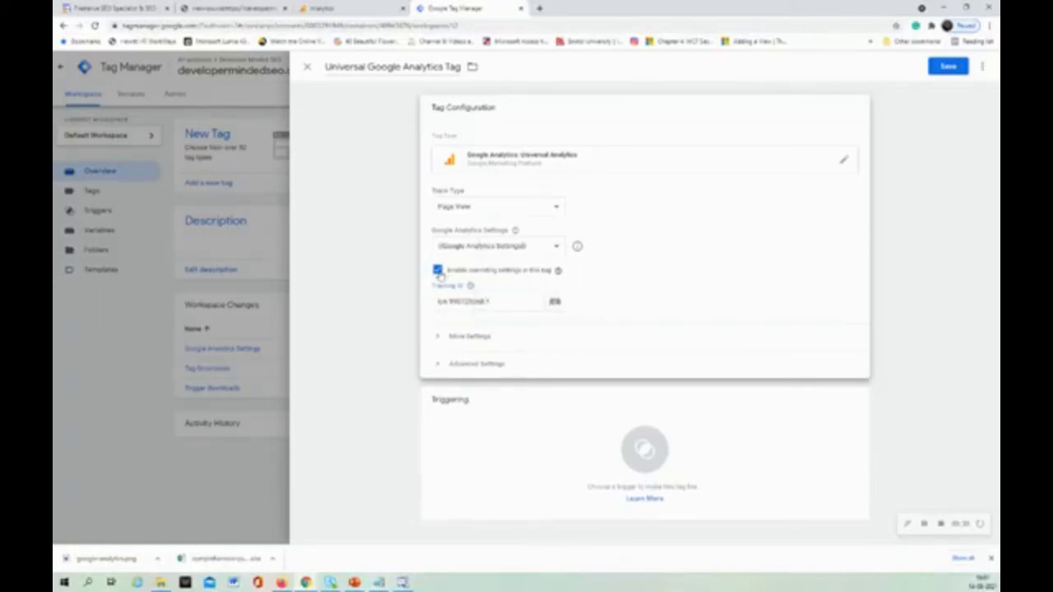
Toggle the tag's override settings to compare both states, leaving overriding disabled so it relies on the {{Google Analytics Settings}} variable.
left_click(438, 271)
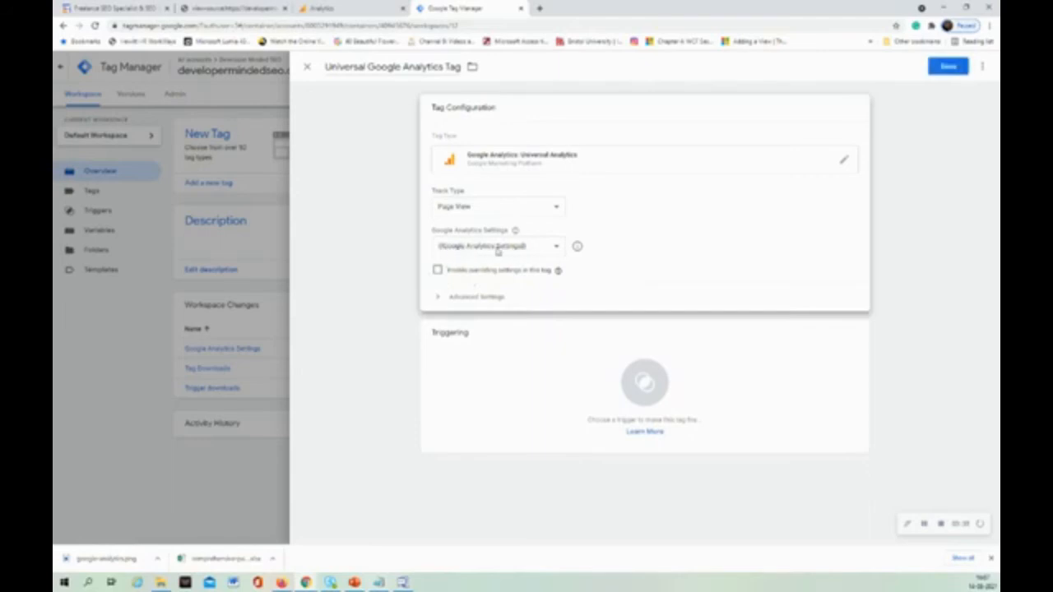
left_click(436, 272)
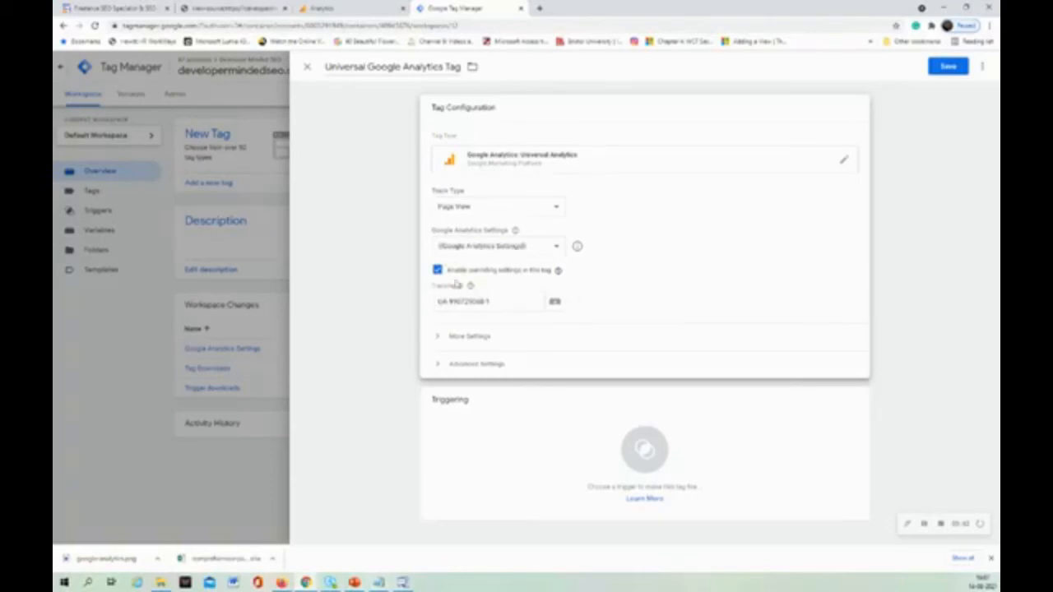
left_click(437, 271)
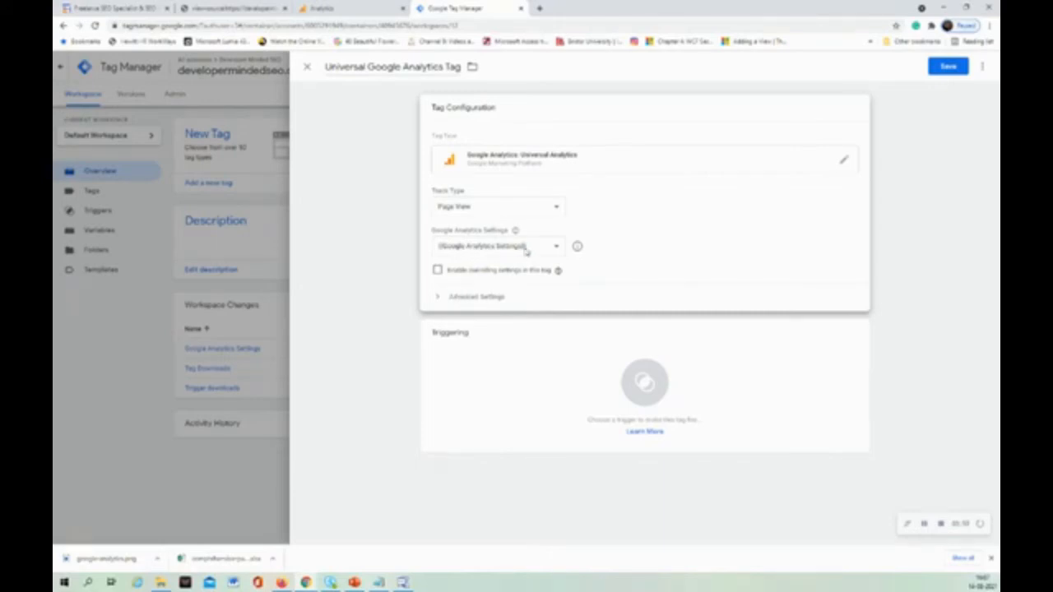
Set the tag firing option to Once per page in the tag's advanced settings.
left_click(485, 297)
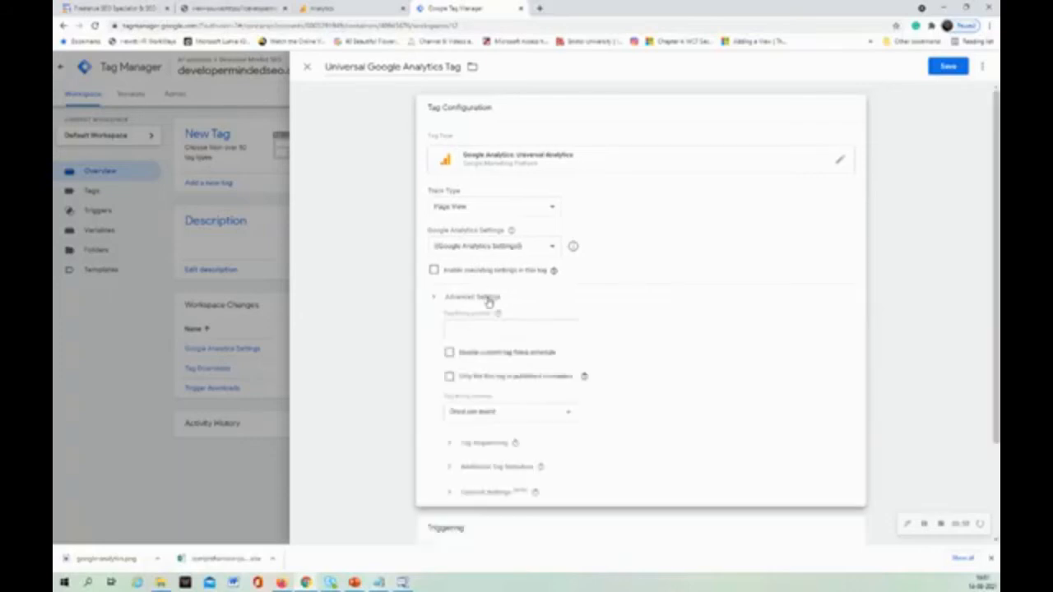
scroll(559, 403, "down", 2)
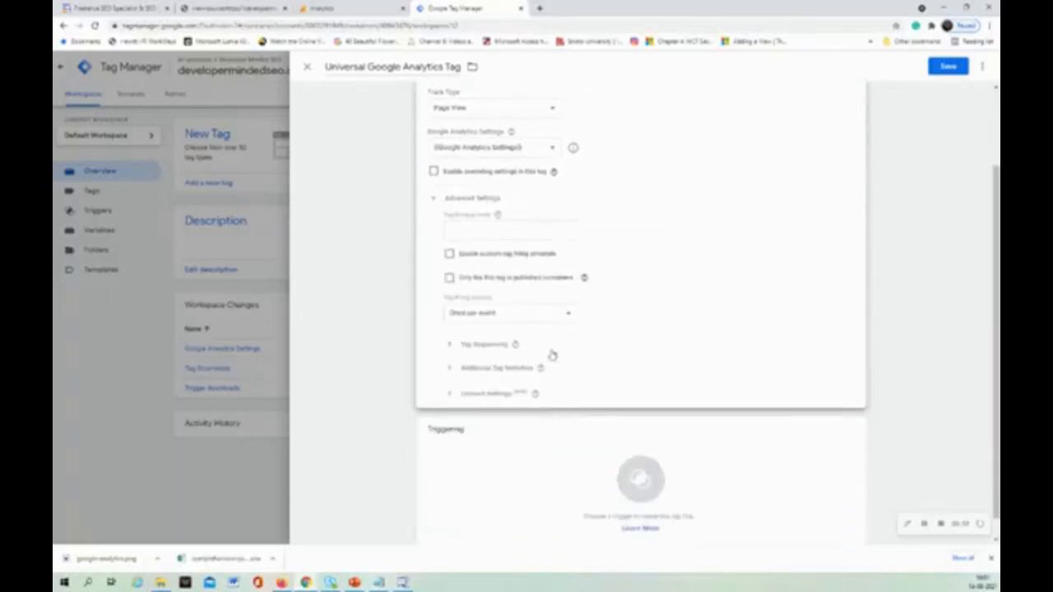
left_click(551, 316)
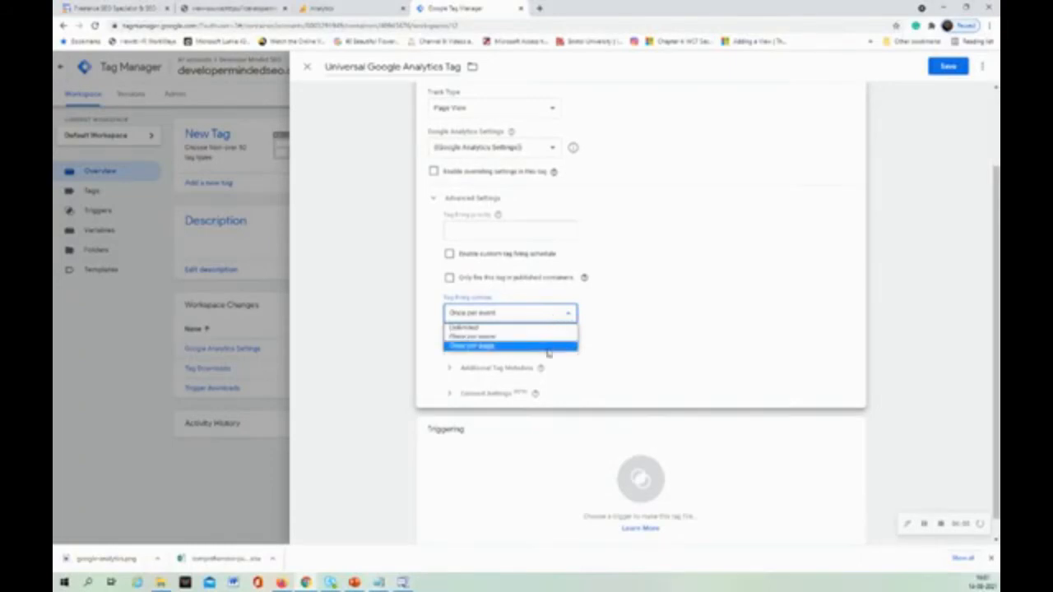
left_click(548, 347)
mouse_move(540, 387)
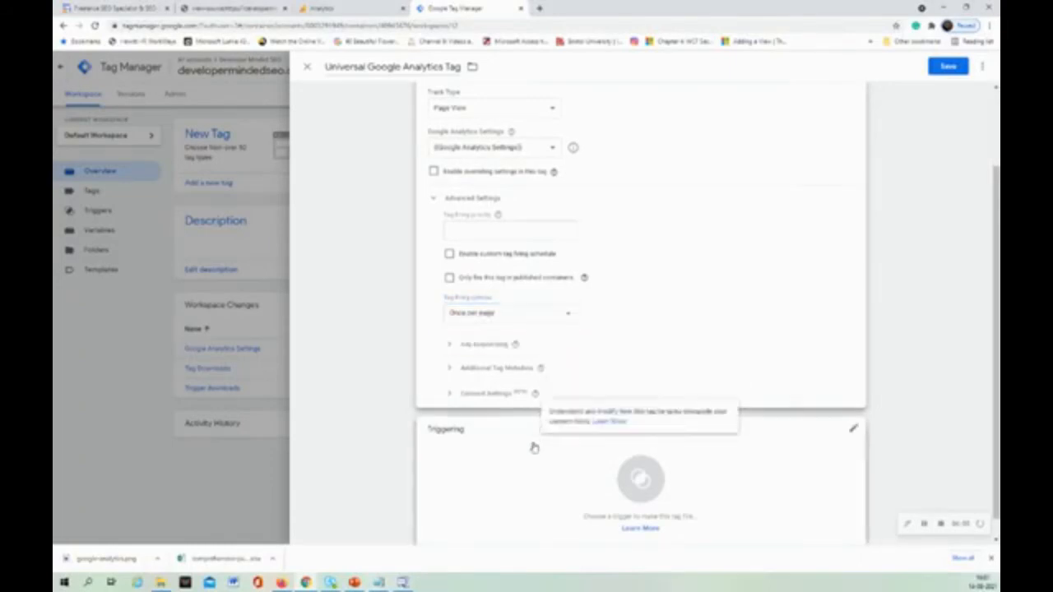
Add the All Pages page view trigger as the tag's firing trigger.
scroll(567, 472, "down", 1)
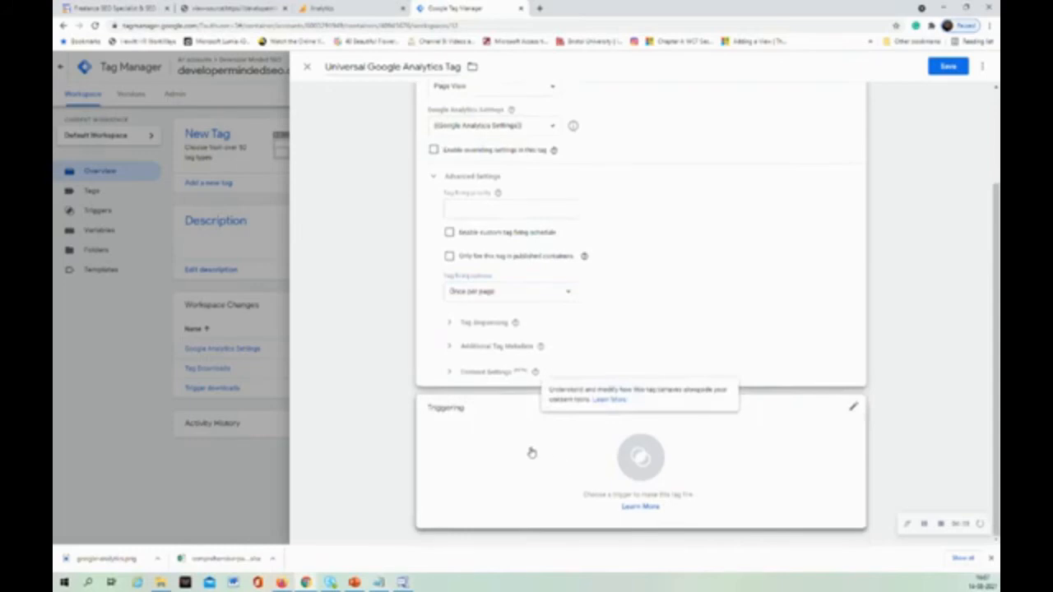
left_click(623, 458)
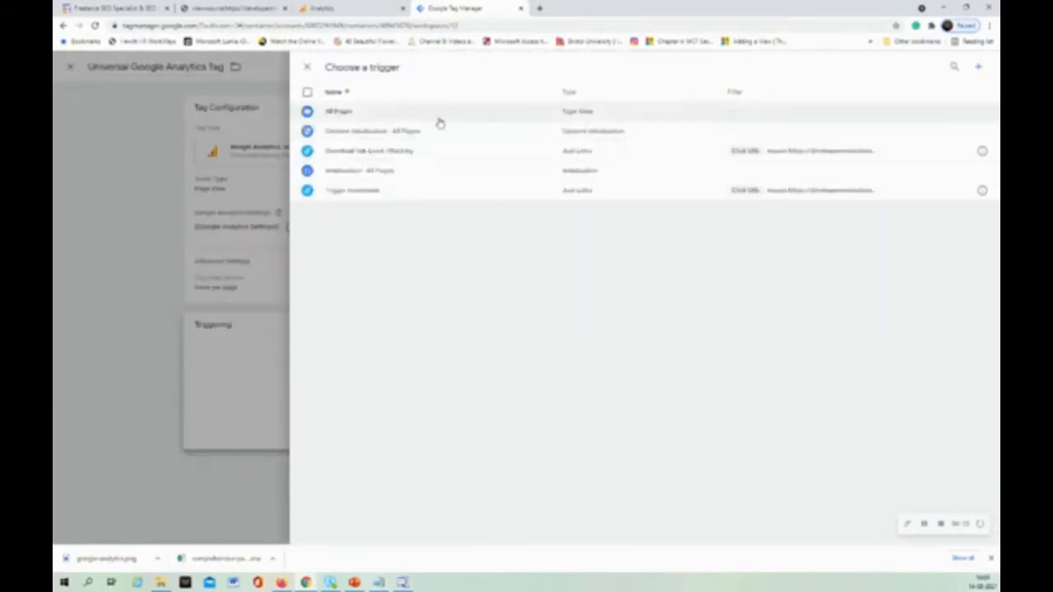
left_click(542, 118)
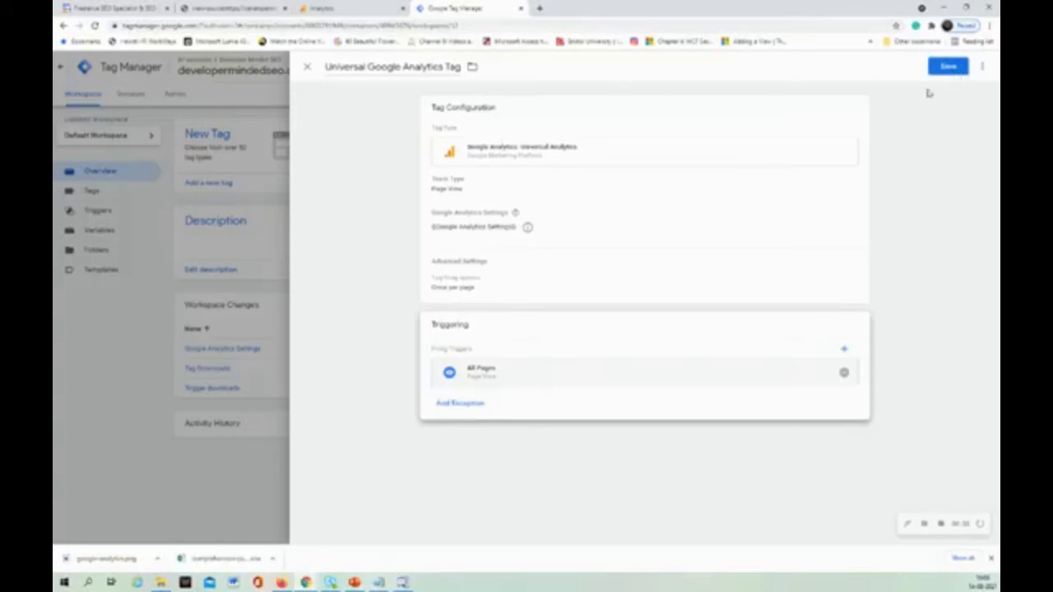
Discard the unsaved Universal Google Analytics Tag and view the workspace's list of existing tags.
left_click(309, 68)
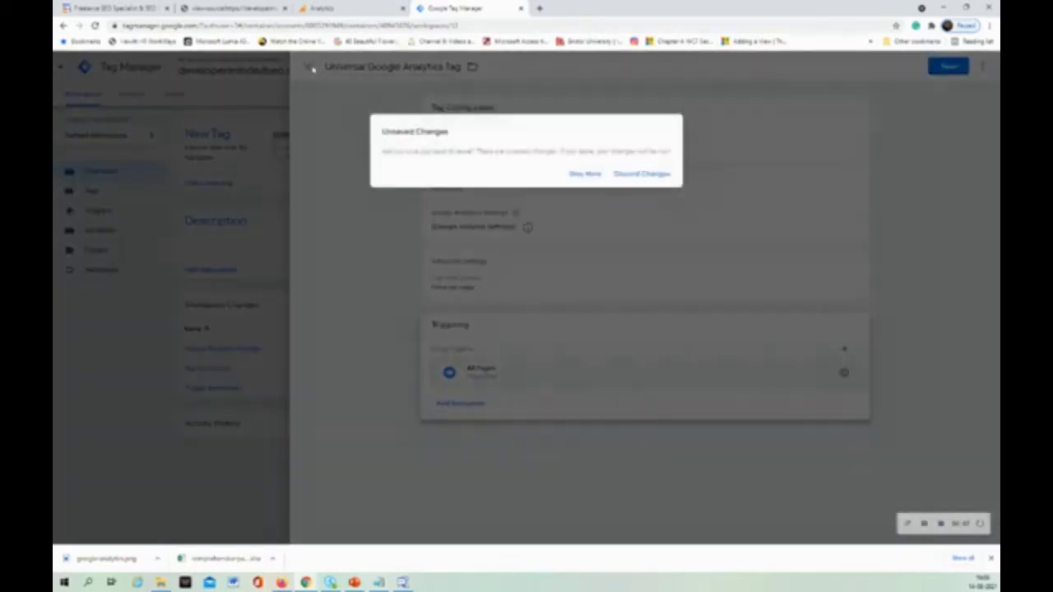
left_click(641, 175)
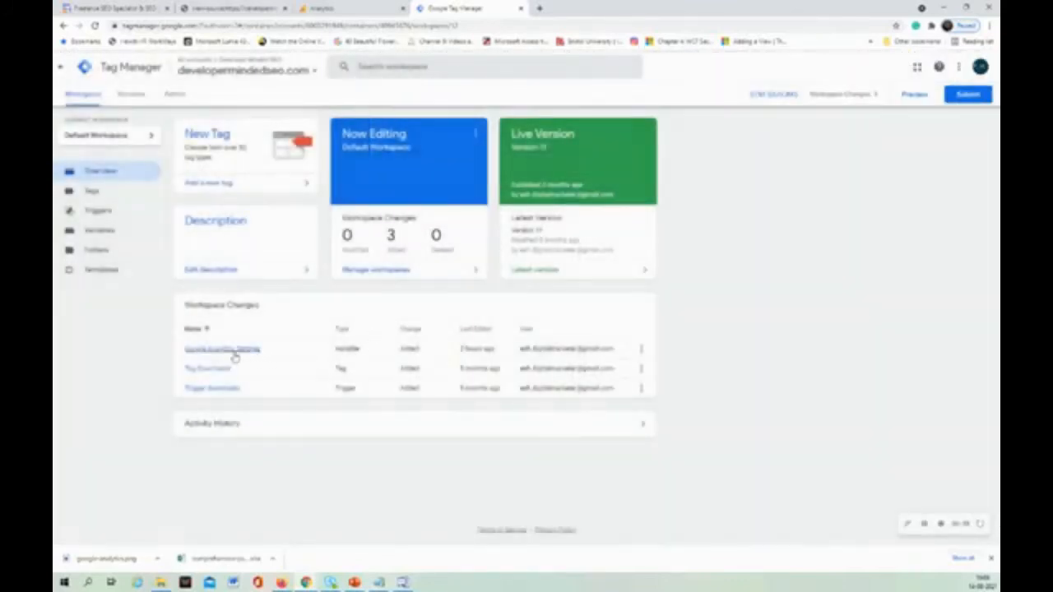
left_click(114, 197)
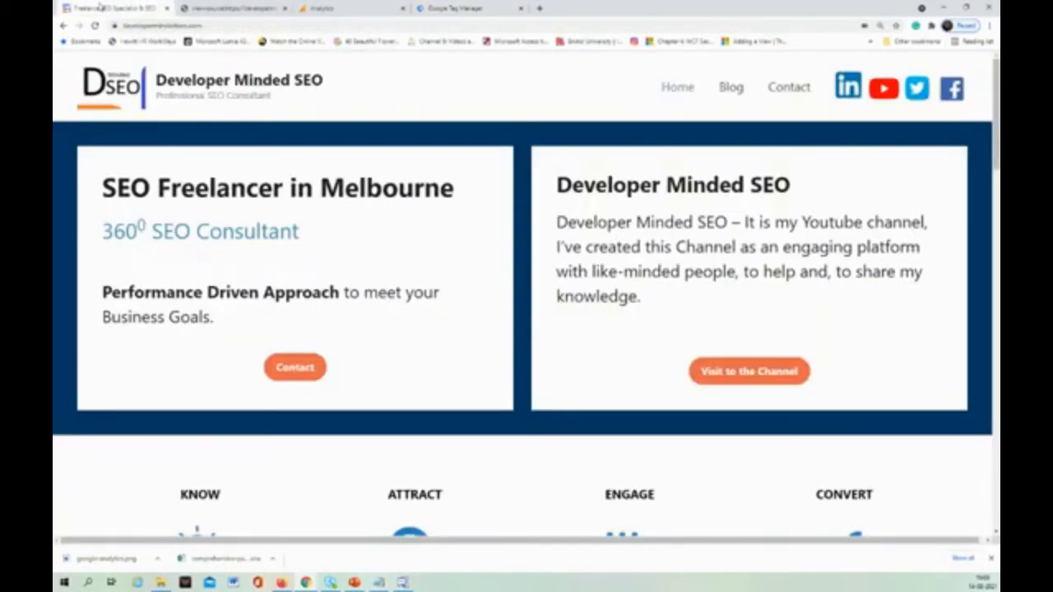
Start a Tag Assistant Legacy recording on the Developer Minded SEO homepage and reload the page.
left_click(106, 8)
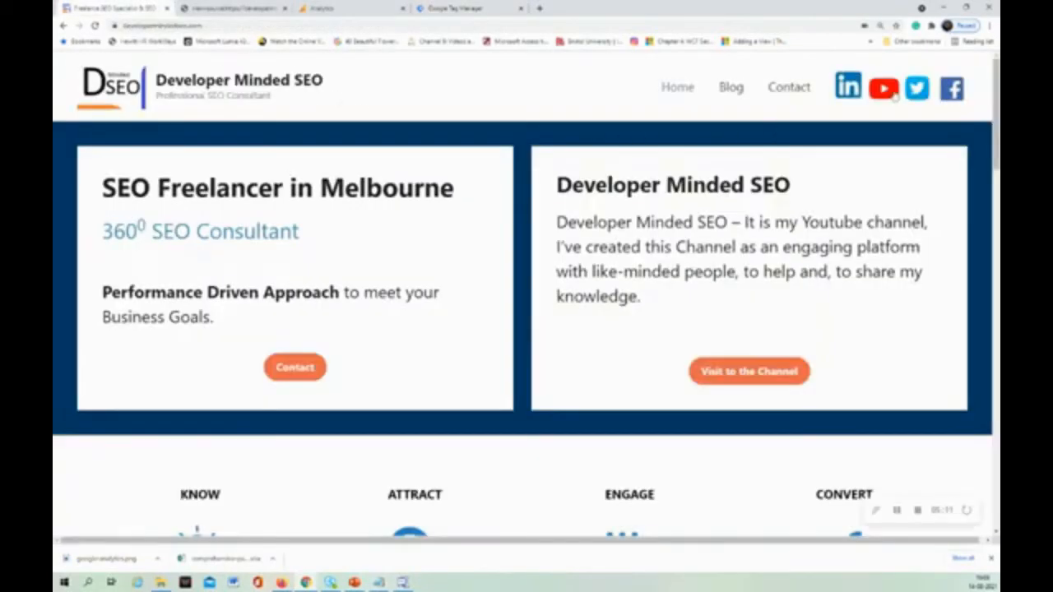
left_click(931, 25)
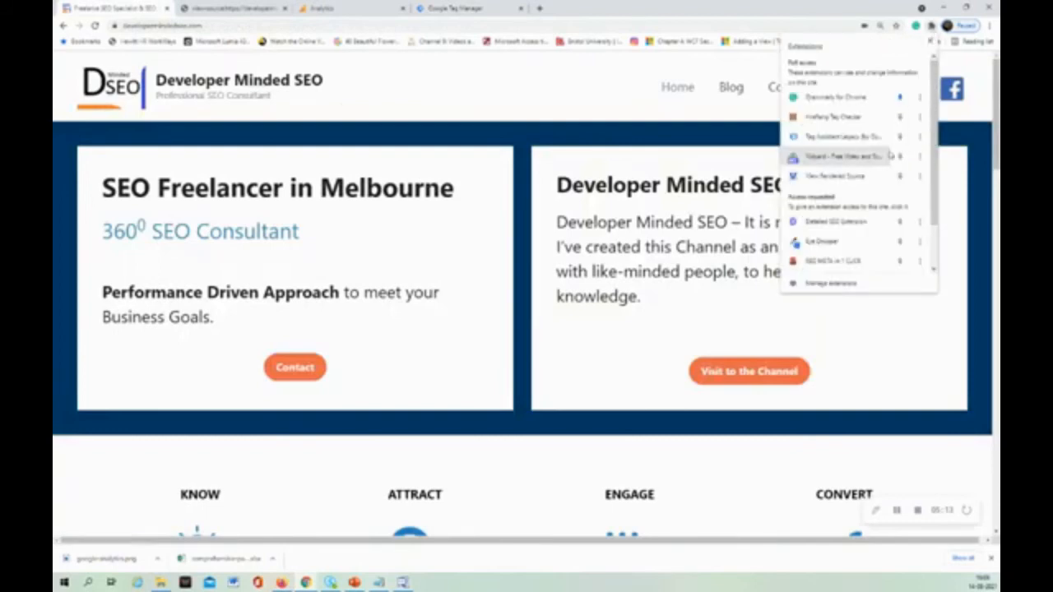
left_click(865, 140)
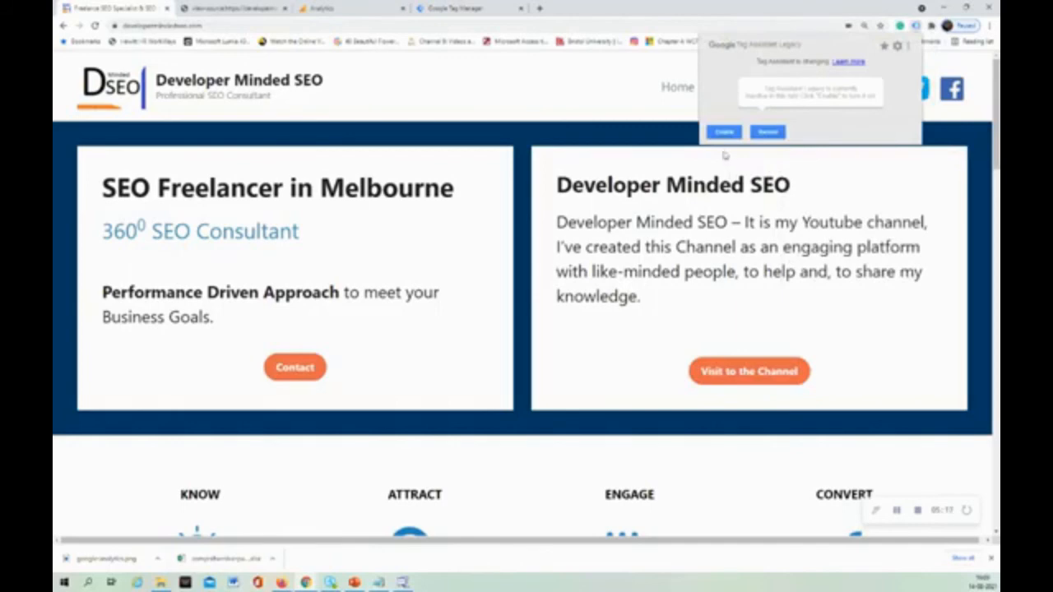
left_click(754, 136)
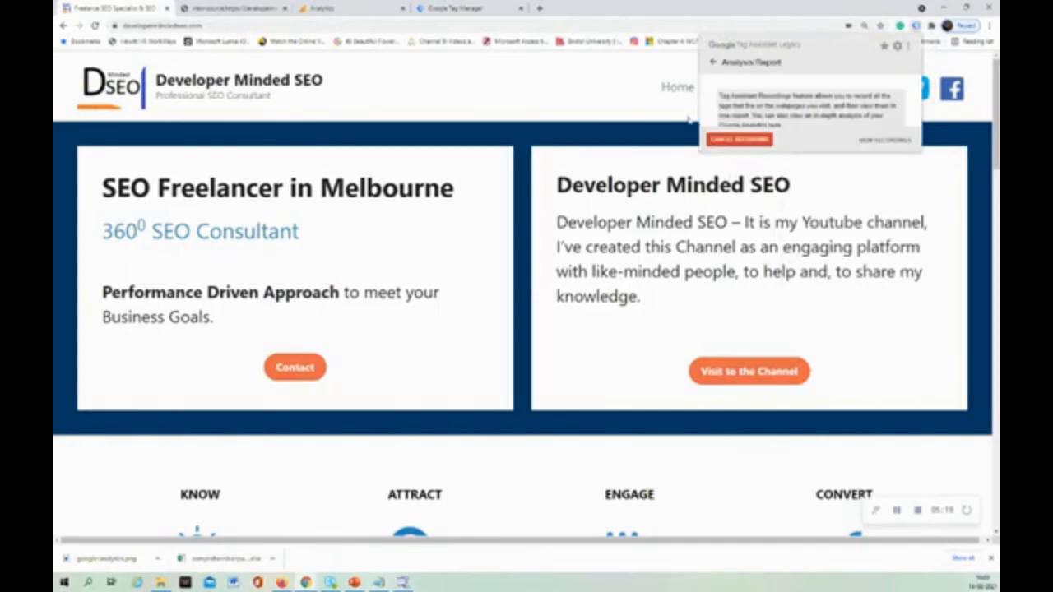
left_click(575, 23)
key("Return")
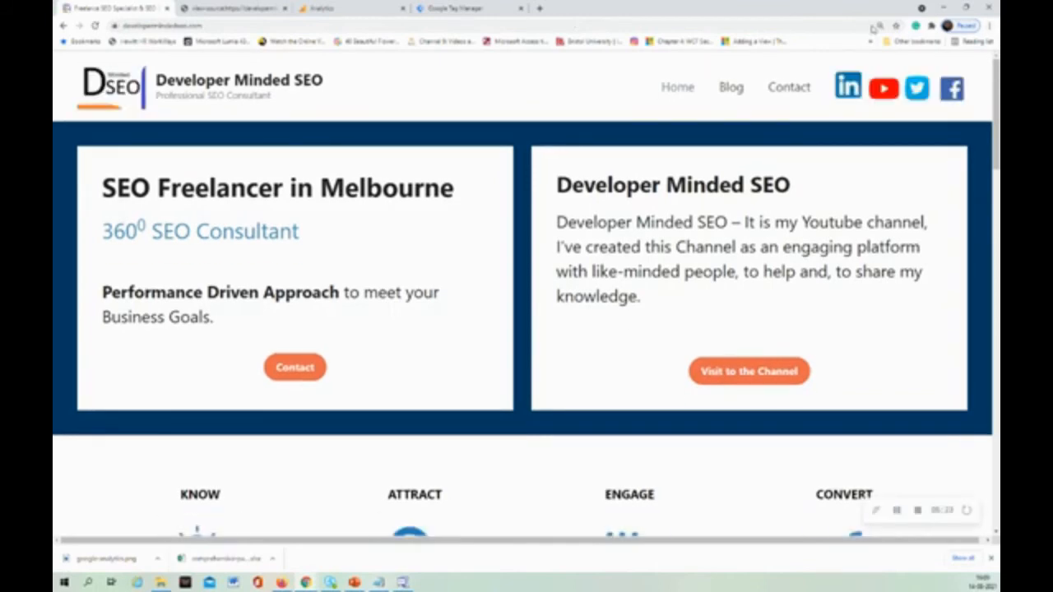
Check the page's Tag Assistant Legacy results and inspect the details of the Google Analytics tag.
left_click(931, 25)
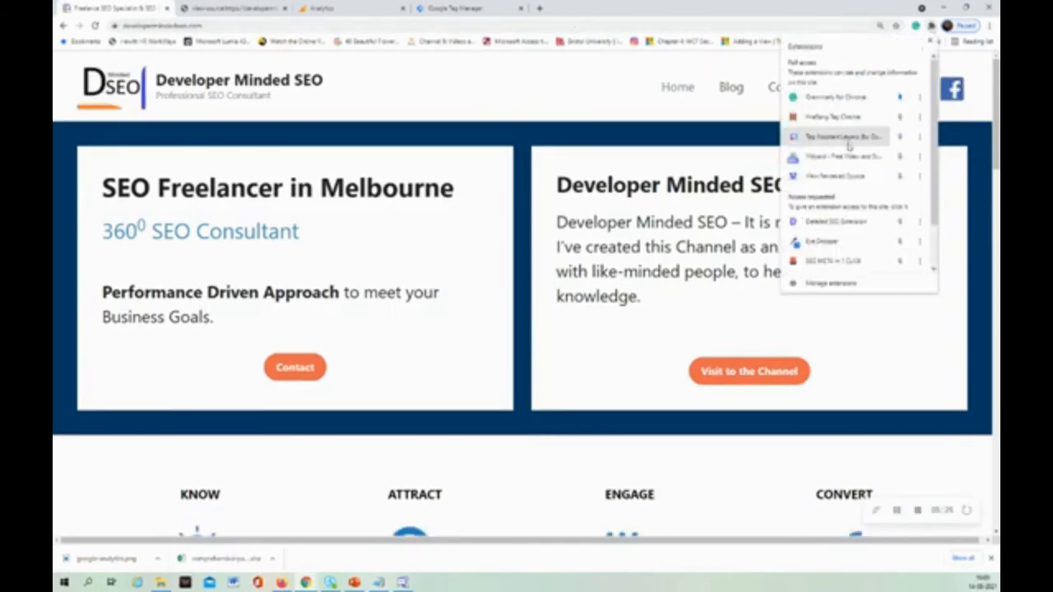
left_click(849, 140)
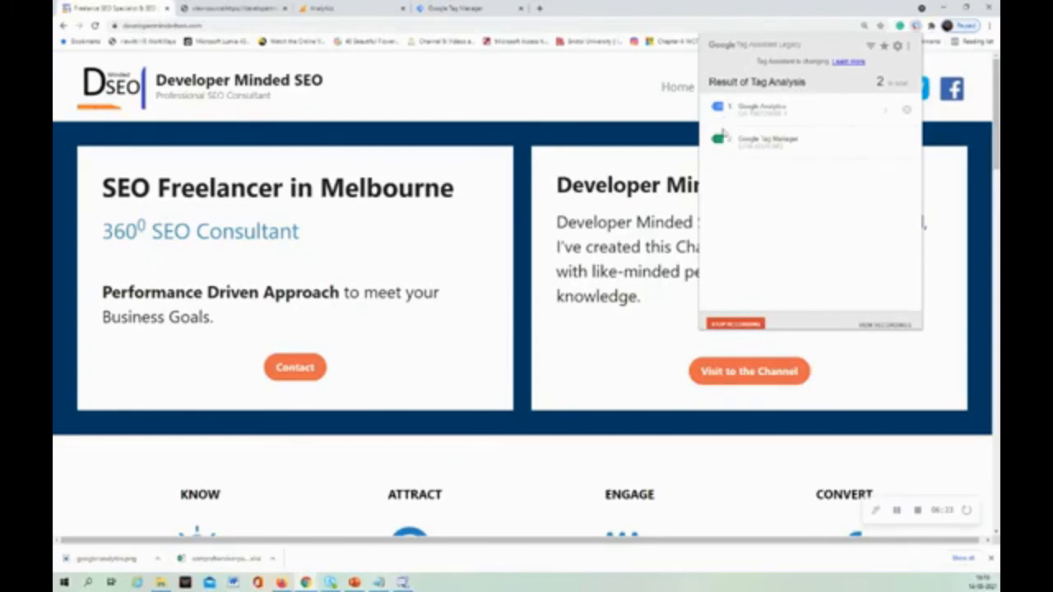
left_click(798, 115)
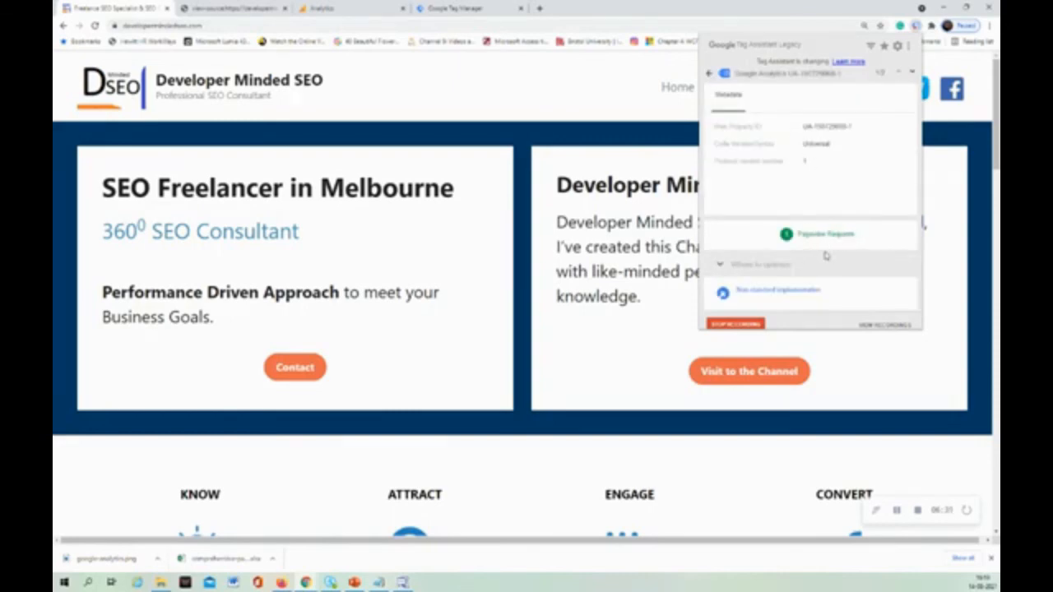
mouse_move(812, 294)
left_click(708, 73)
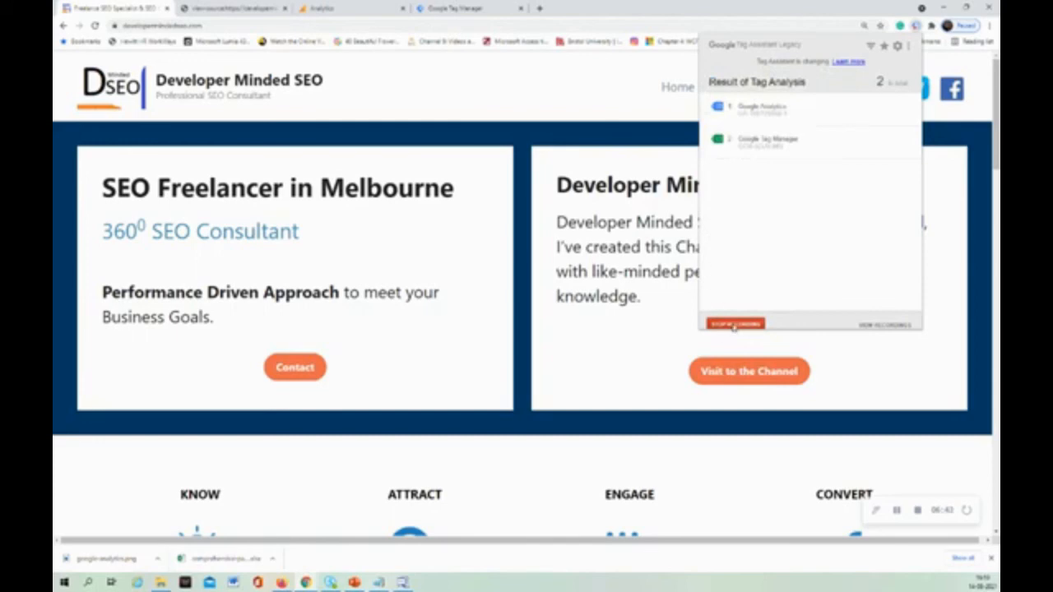
Stop the Tag Assistant recording and open its full report.
left_click(734, 324)
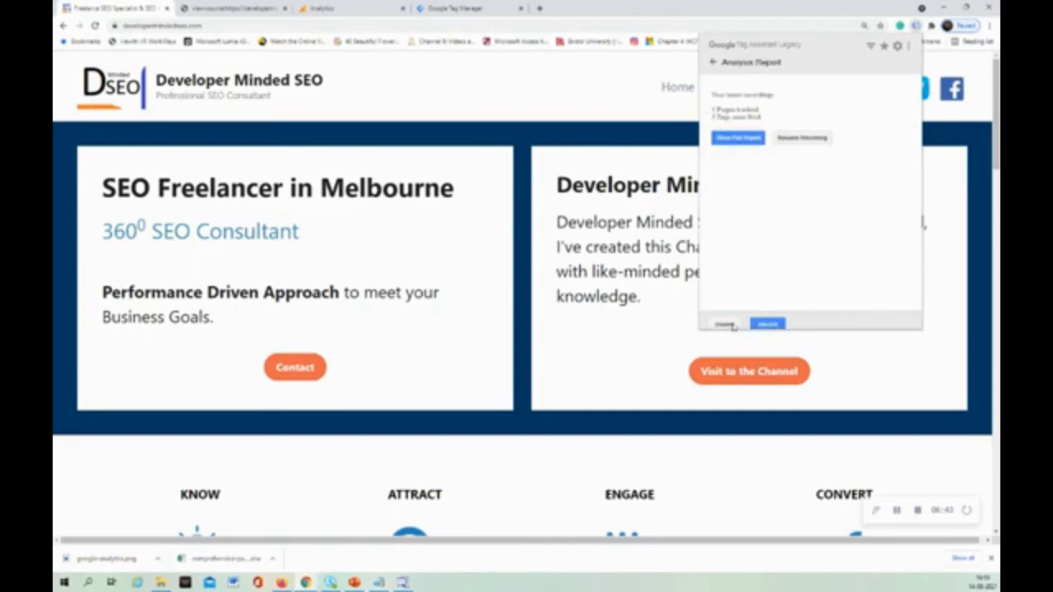
left_click(738, 138)
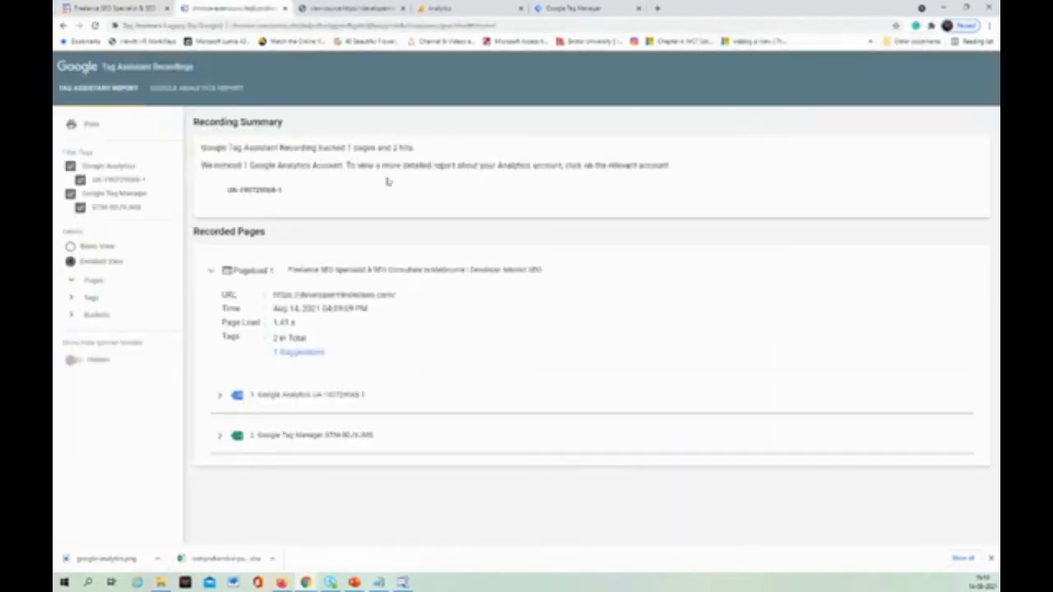
left_click(156, 281)
left_click(158, 284)
Examine the recording's Google Analytics report, from the recording summary and alerts through the views summary to the flow section.
left_click(217, 87)
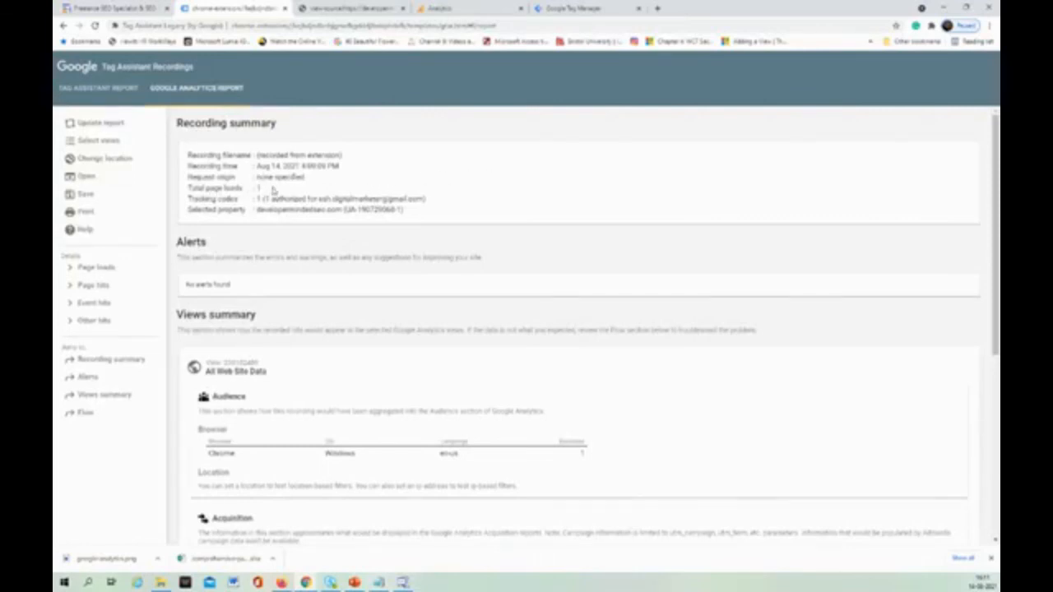
scroll(360, 255, "down", 2)
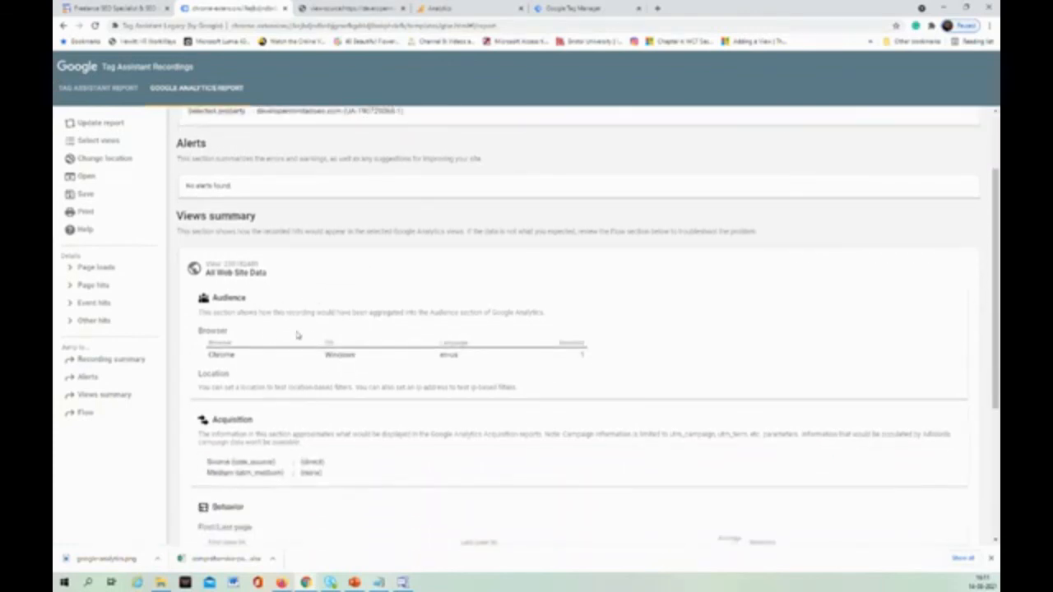
scroll(296, 335, "down", 2)
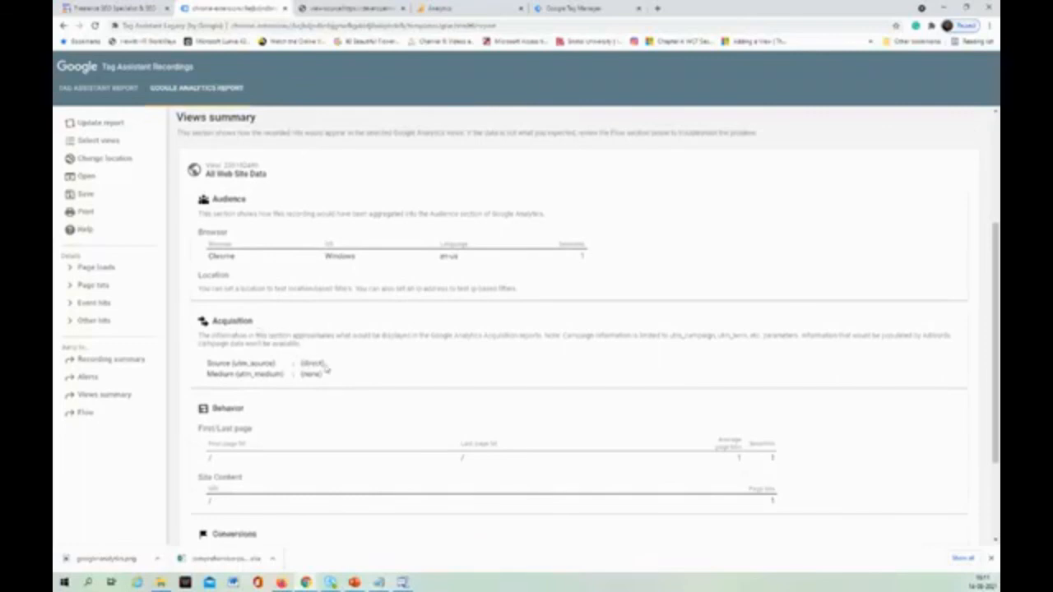
scroll(326, 373, "down", 2)
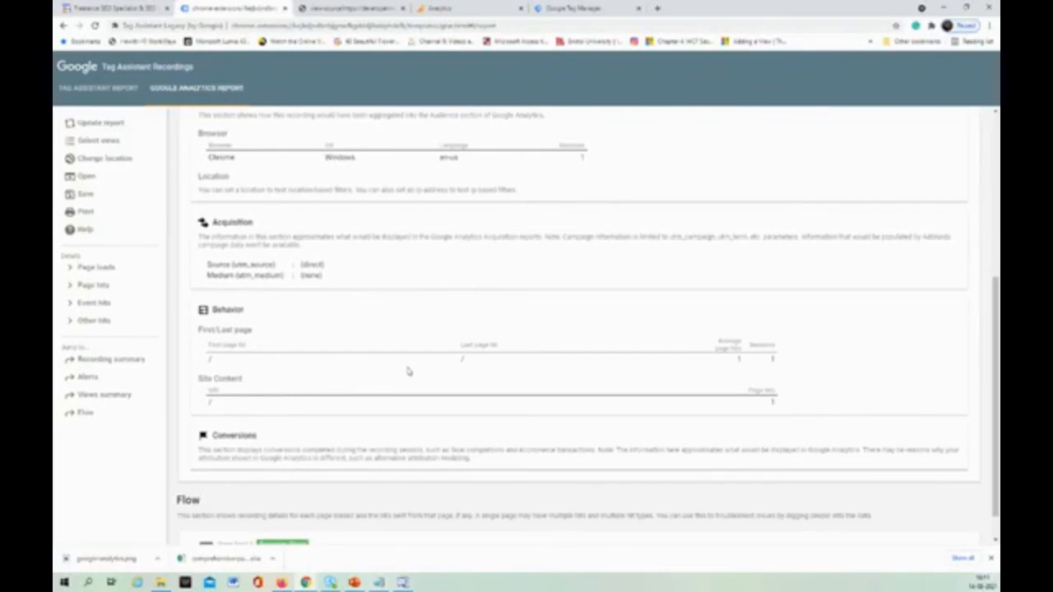
scroll(407, 372, "down", 1)
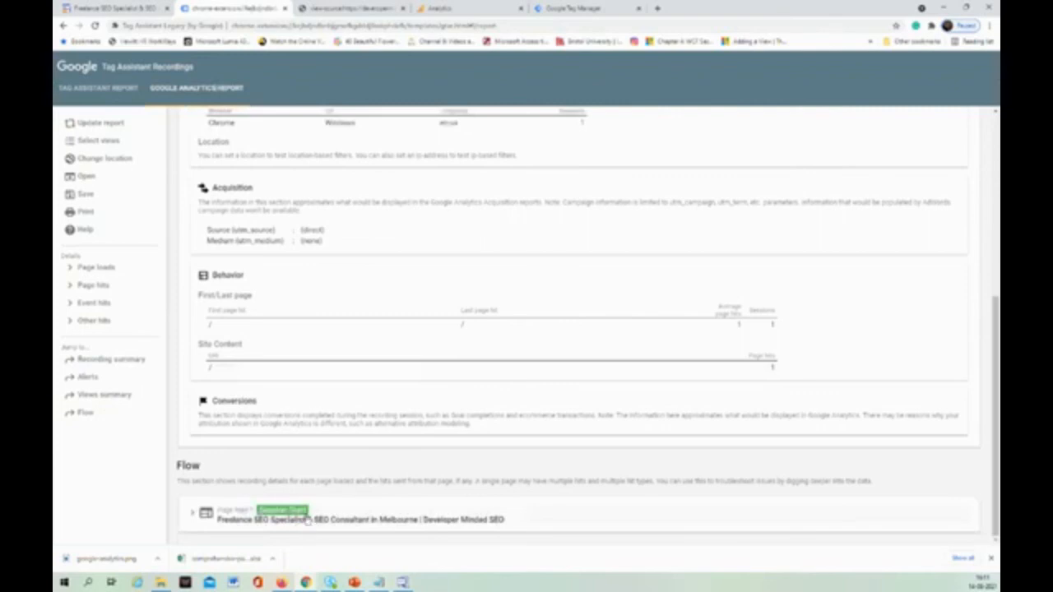
scroll(302, 448, "up", 5)
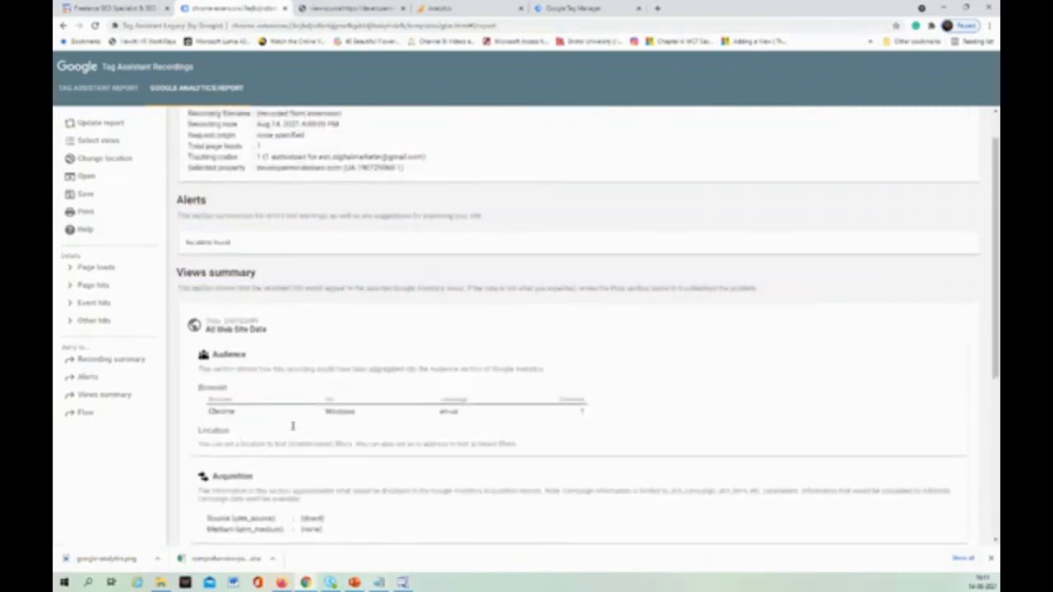
scroll(294, 430, "up", 1)
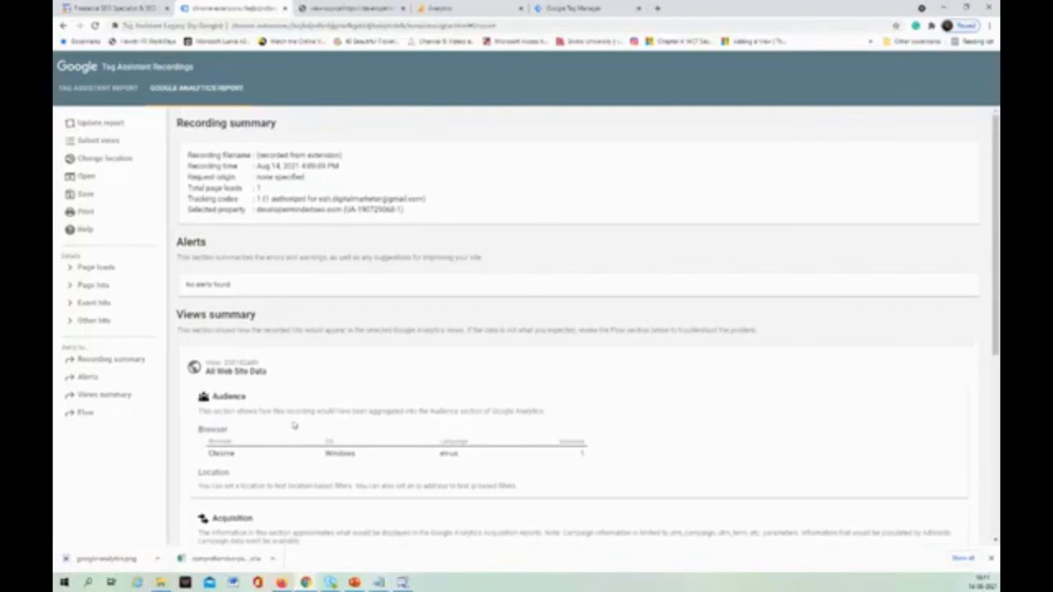